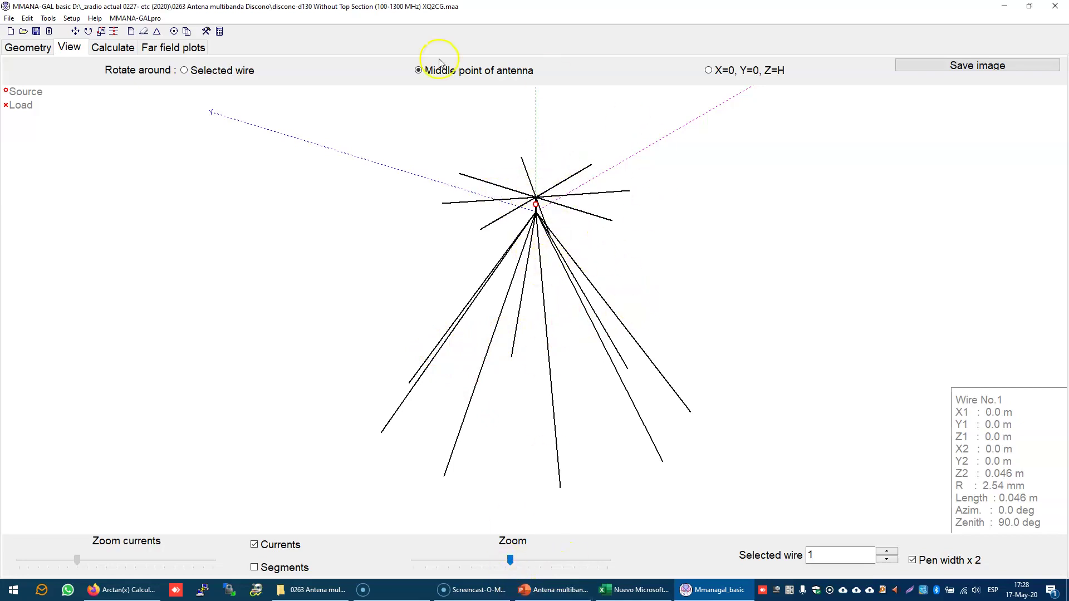
Examine the discone antenna's disc, feed and cone wires in 3D with rotation around X=0, Y=0, Z=H
{"action": "left_click", "coordinate": [709, 72]}
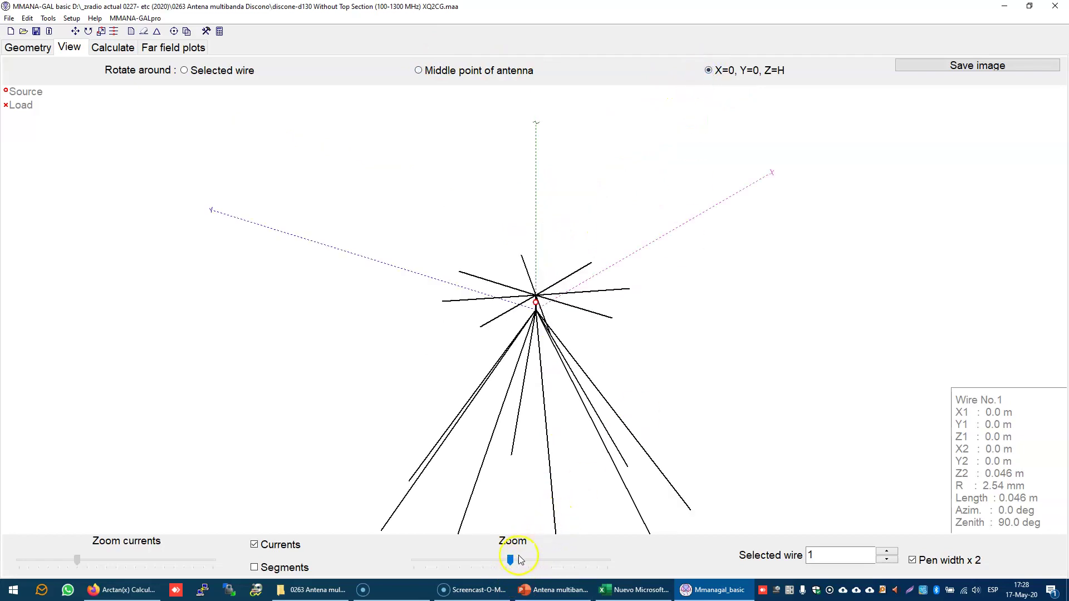
{"action": "left_click_drag", "start_coordinate": [511, 559], "coordinate": [538, 560]}
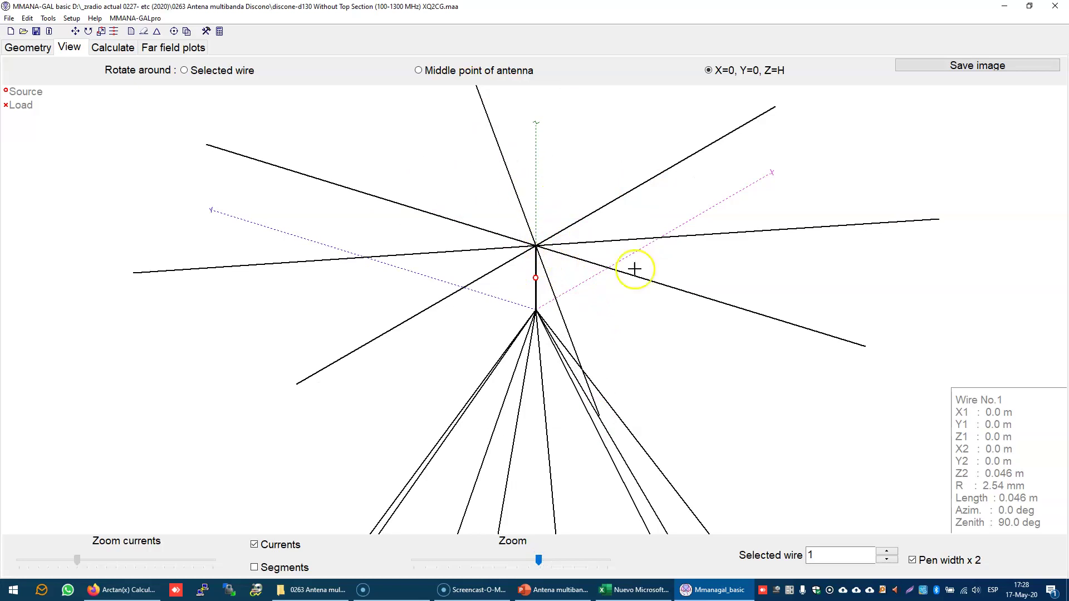
{"action": "left_click_drag", "start_coordinate": [470, 355], "coordinate": [459, 358]}
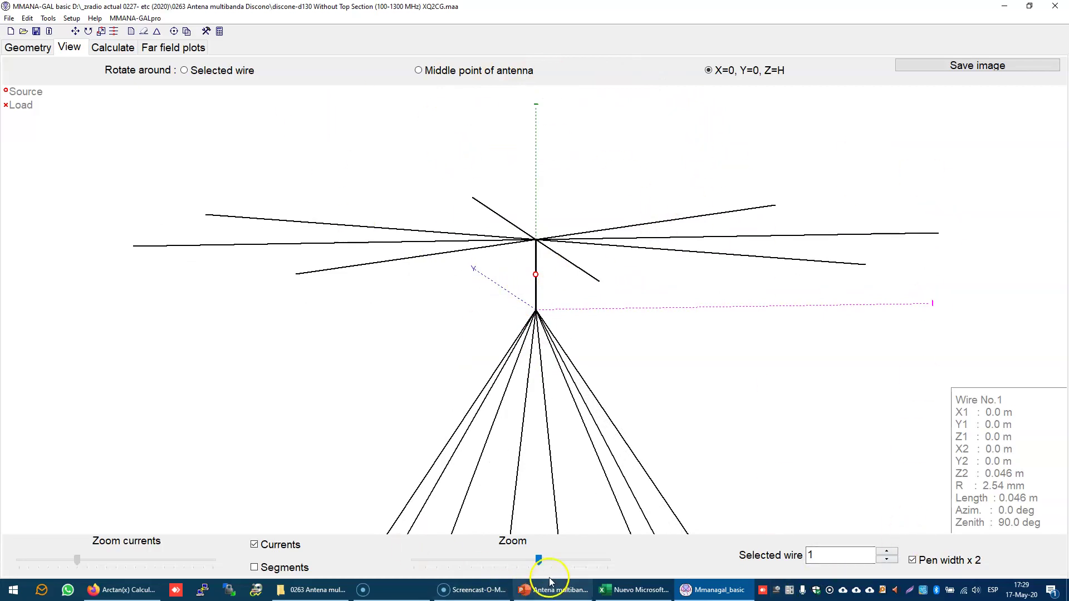
{"action": "left_click_drag", "start_coordinate": [539, 563], "coordinate": [518, 562]}
{"action": "left_click_drag", "start_coordinate": [604, 409], "coordinate": [650, 433]}
{"action": "left_click_drag", "start_coordinate": [518, 562], "coordinate": [509, 562]}
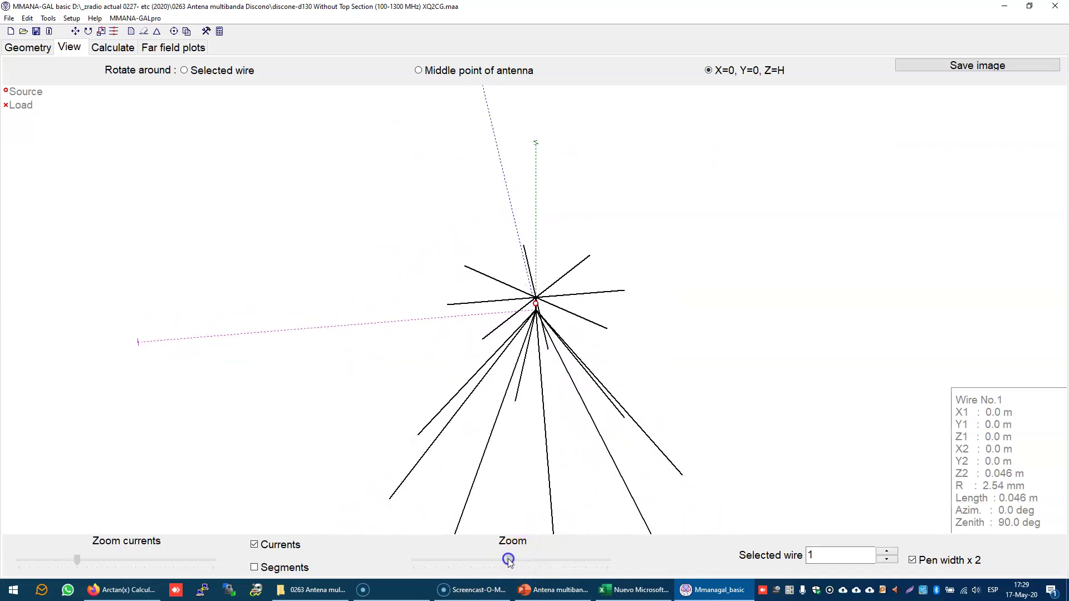
Rotate the antenna around its middle point and inspect the data of individual cone and disc wires and the short central feed wire
{"action": "left_click", "coordinate": [417, 71]}
{"action": "left_click", "coordinate": [543, 339]}
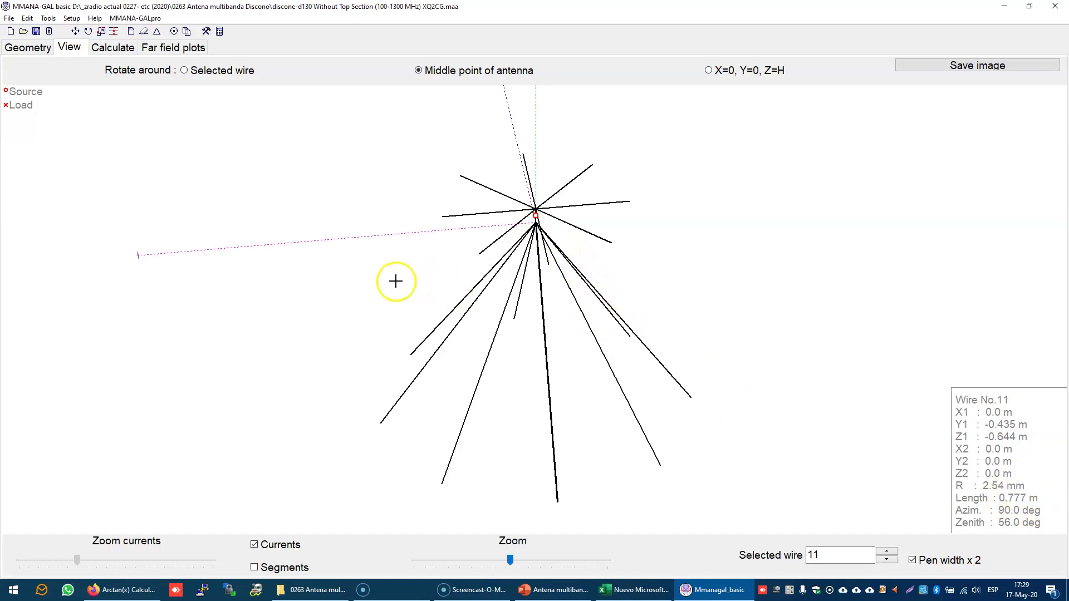
{"action": "left_click_drag", "start_coordinate": [401, 279], "coordinate": [399, 284]}
{"action": "left_click", "coordinate": [581, 226]}
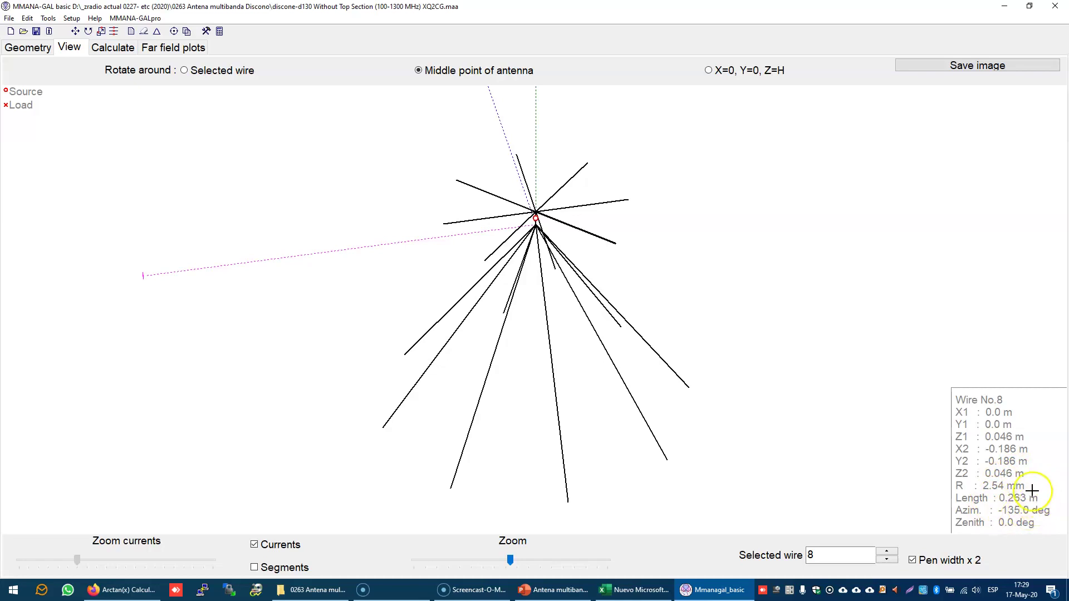
{"action": "left_click_drag", "start_coordinate": [767, 403], "coordinate": [754, 394]}
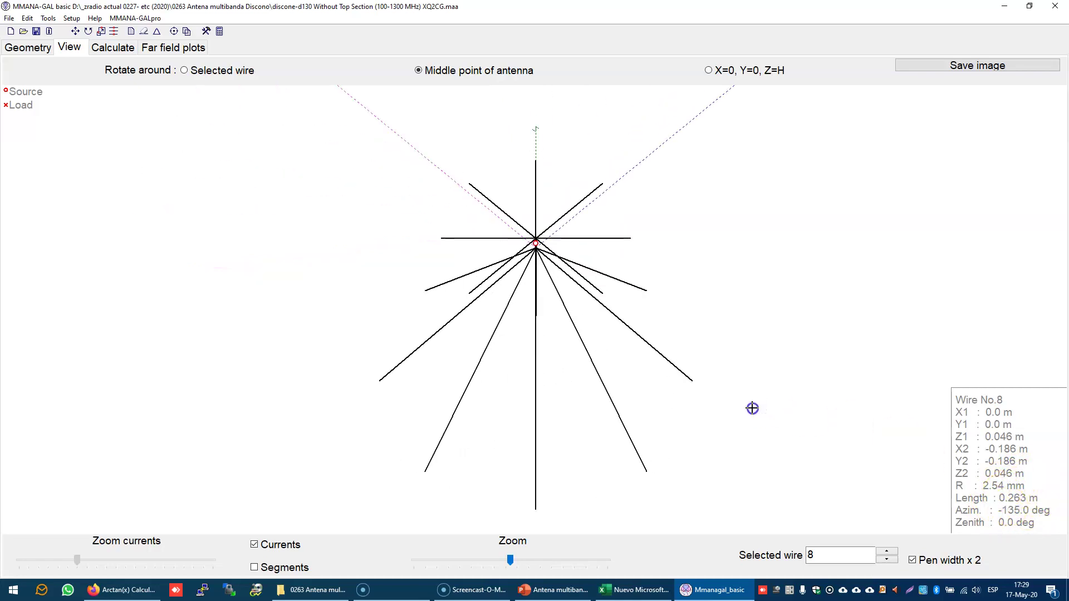
{"action": "left_click_drag", "start_coordinate": [577, 198], "coordinate": [534, 196]}
{"action": "left_click", "coordinate": [535, 196]}
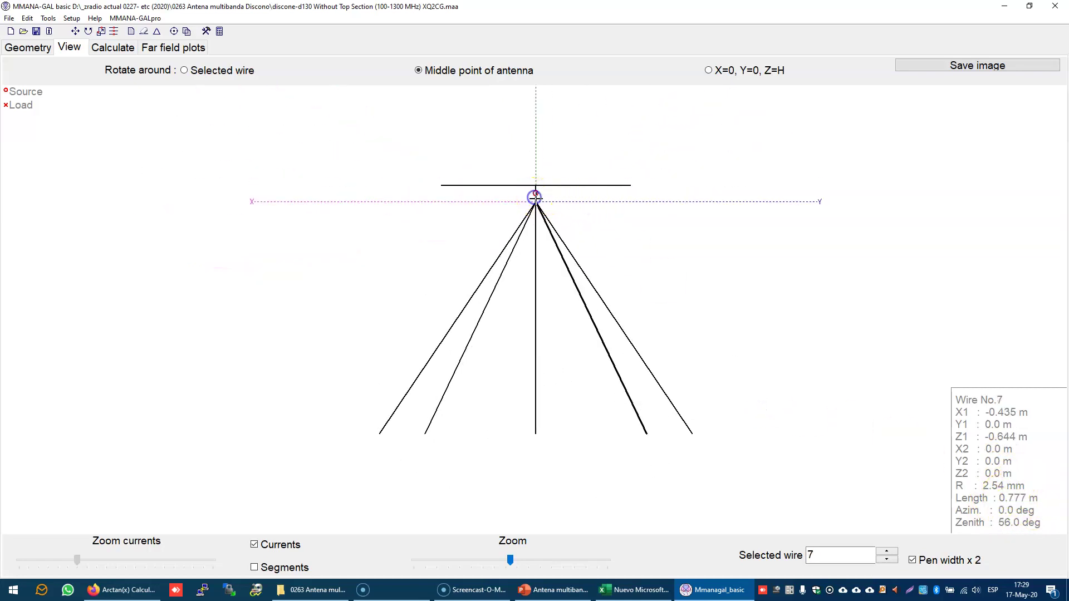
{"action": "left_click", "coordinate": [535, 194]}
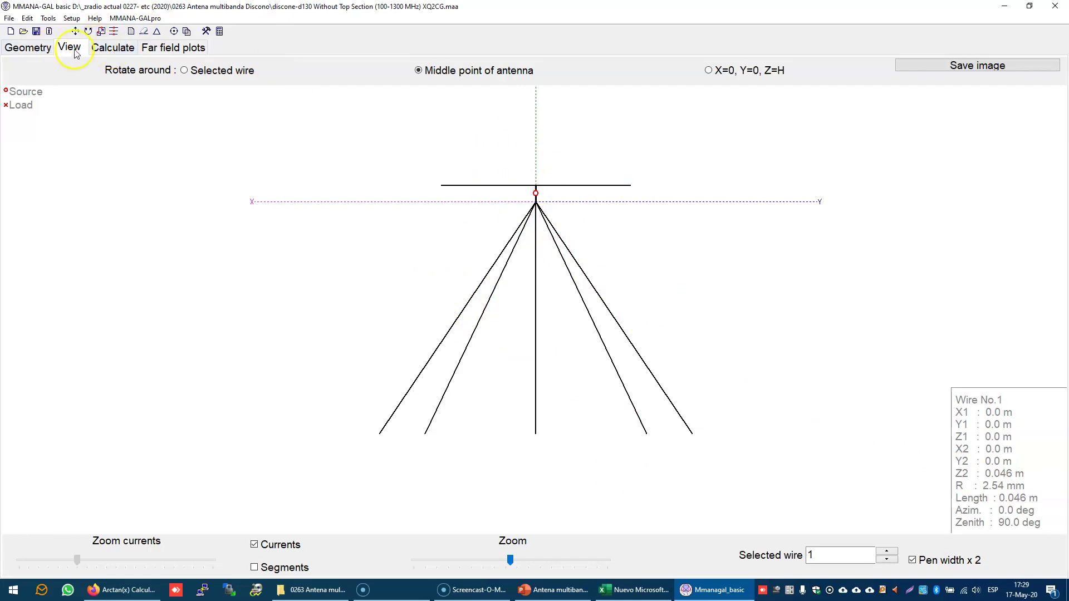
Review the wire coordinate table down to wire 17 and return to the 3D drawing of the antenna
{"action": "left_click", "coordinate": [29, 48]}
{"action": "left_click_drag", "start_coordinate": [1062, 146], "coordinate": [1057, 393]}
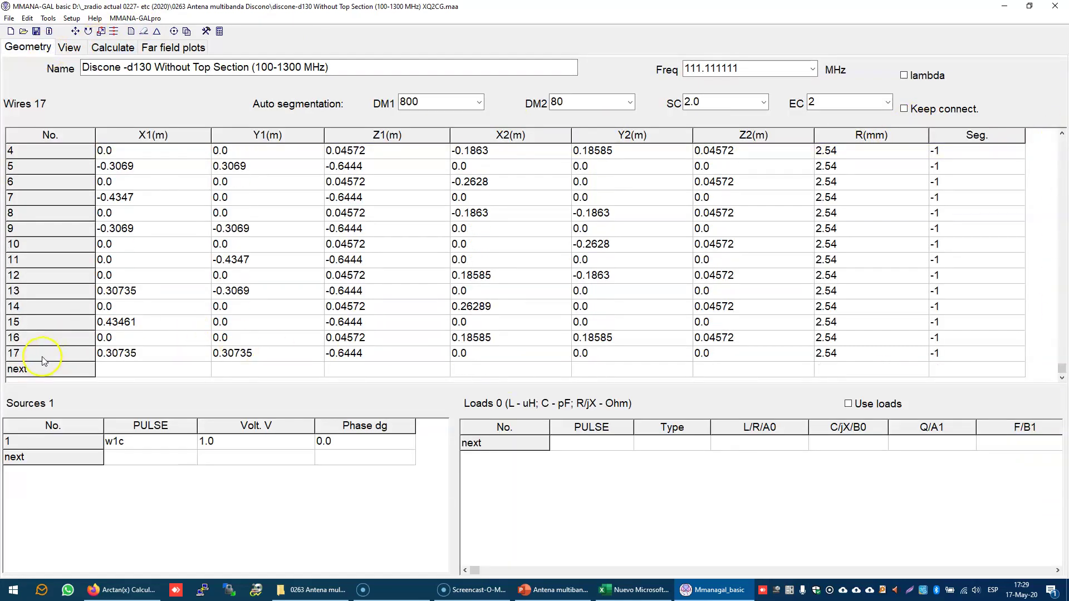
{"action": "left_click", "coordinate": [73, 48]}
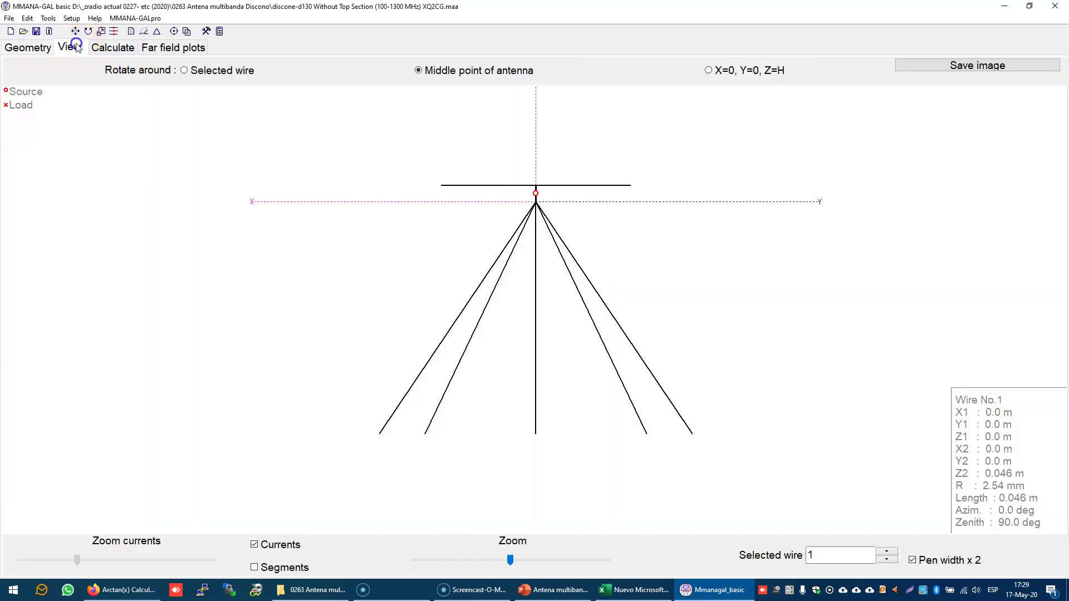
Set the calculation frequency to 50 MHz
{"action": "left_click", "coordinate": [128, 48]}
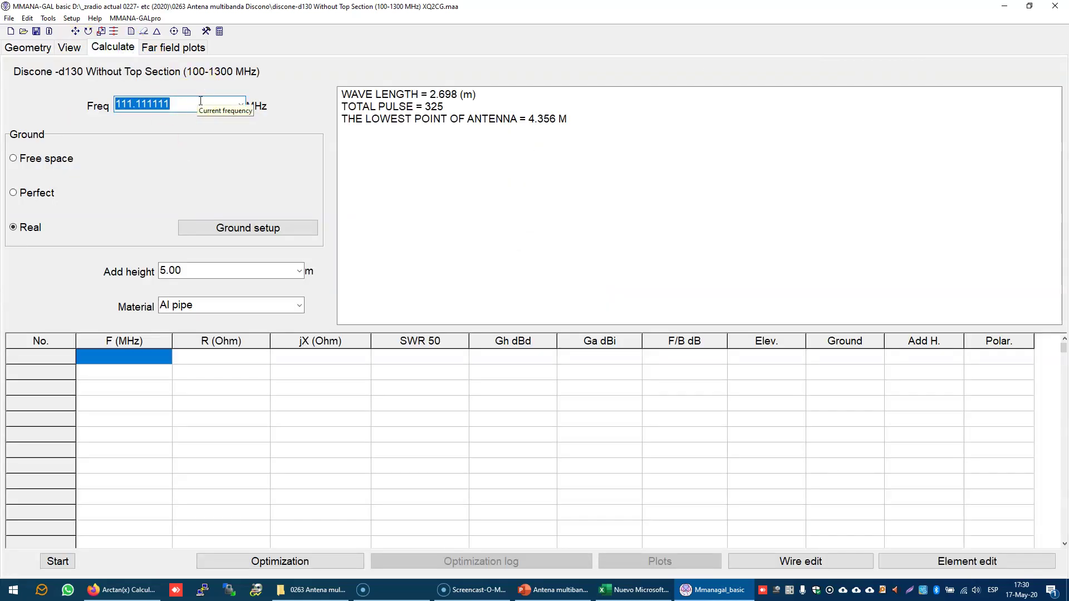
{"action": "type", "text": "1"}
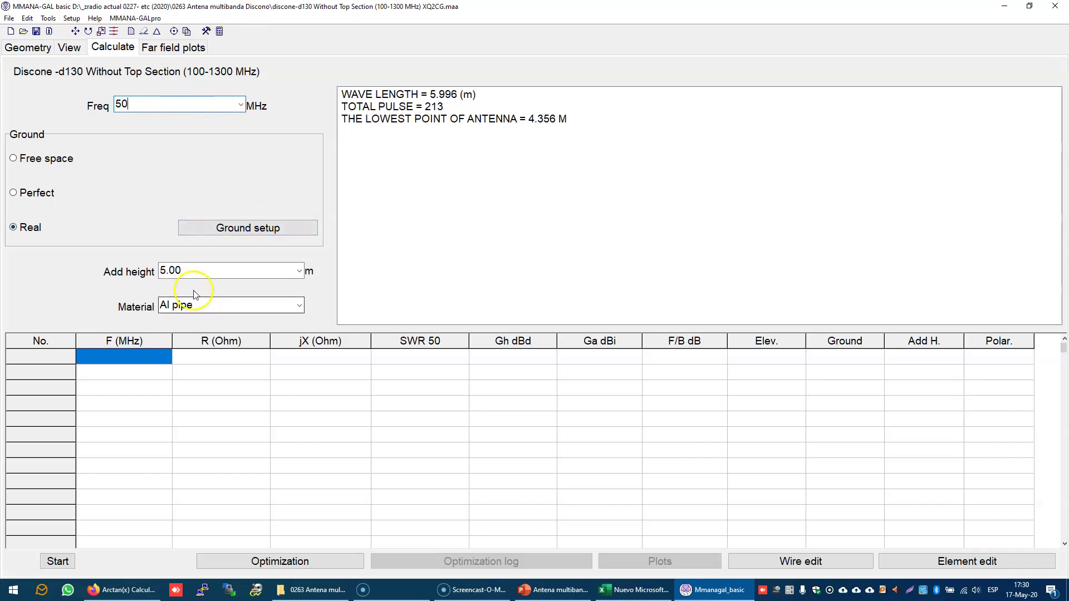
Recheck the antenna's 3D drawing and the wire radius values in its geometry table
{"action": "left_click", "coordinate": [69, 47]}
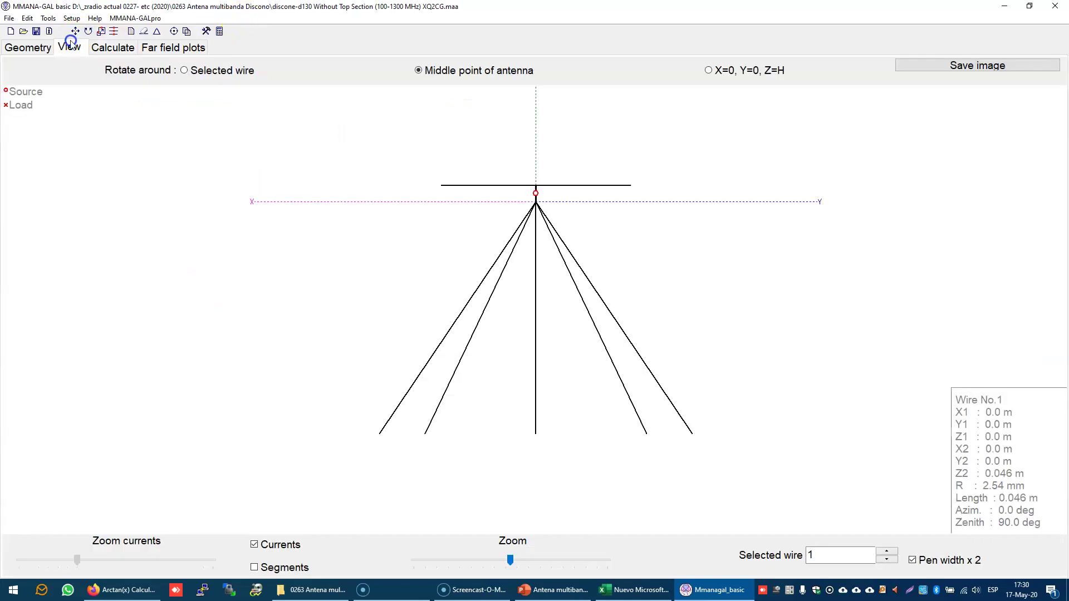
{"action": "left_click_drag", "start_coordinate": [534, 201], "coordinate": [596, 224]}
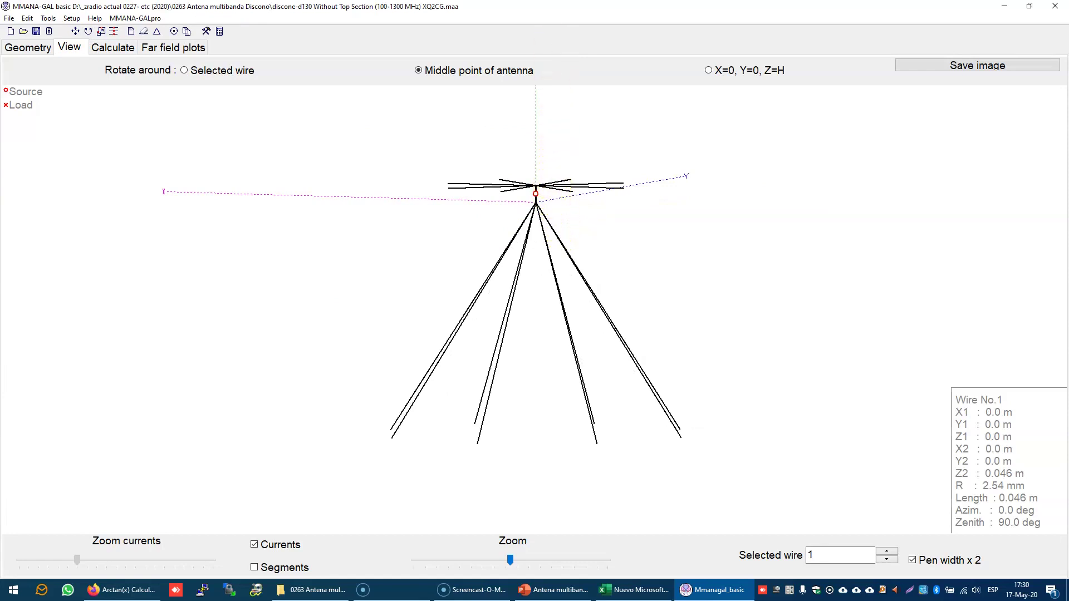
{"action": "left_click", "coordinate": [113, 47]}
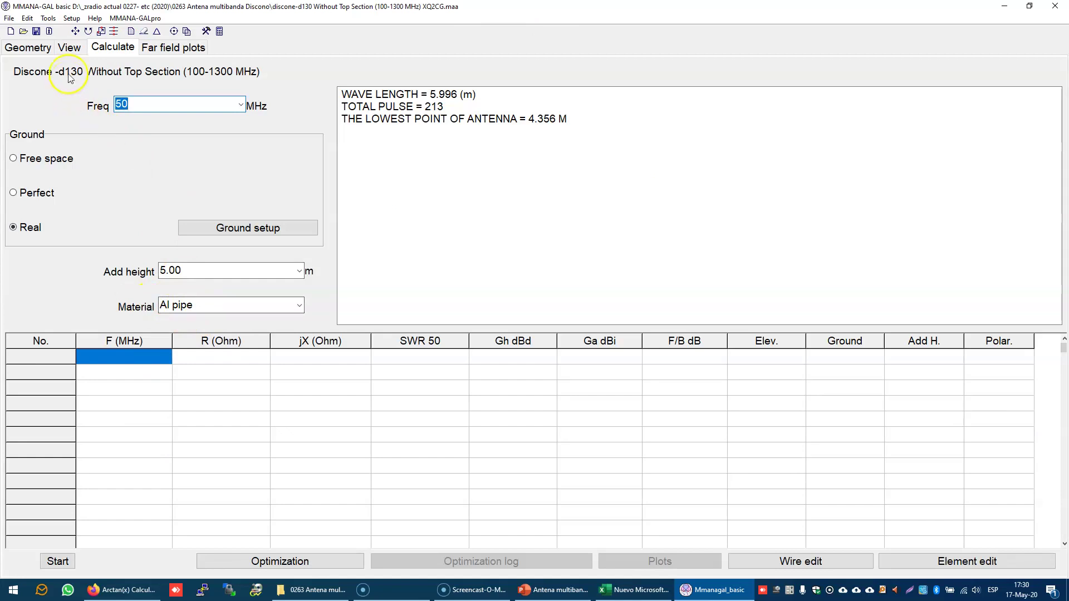
{"action": "left_click", "coordinate": [28, 47]}
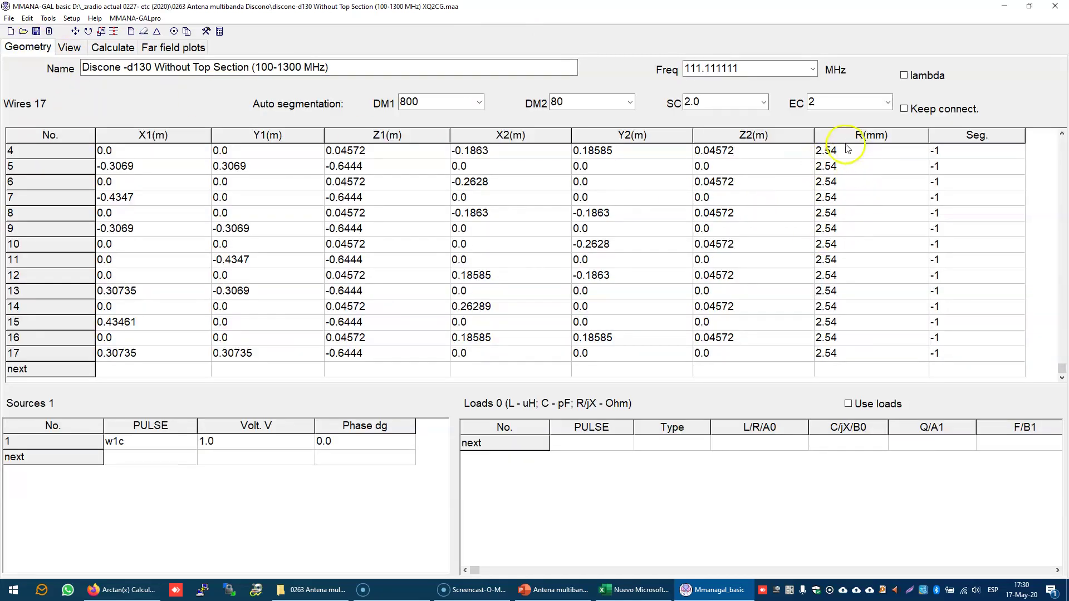
Run the antenna calculation at 50 MHz and highlight the lowest point of the antenna in the results
{"action": "left_click", "coordinate": [112, 47]}
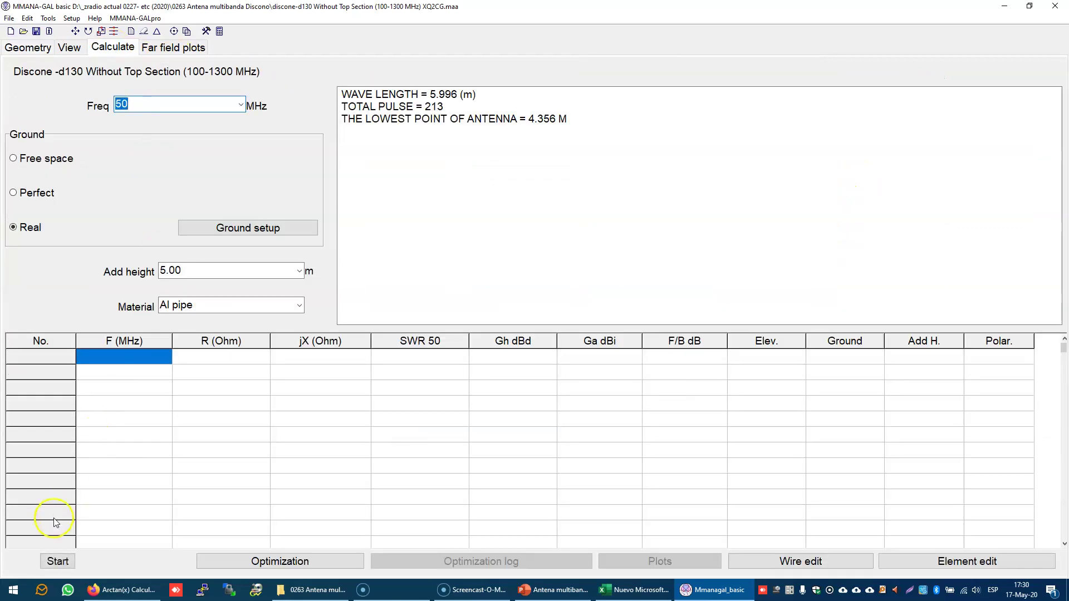
{"action": "left_click", "coordinate": [65, 565]}
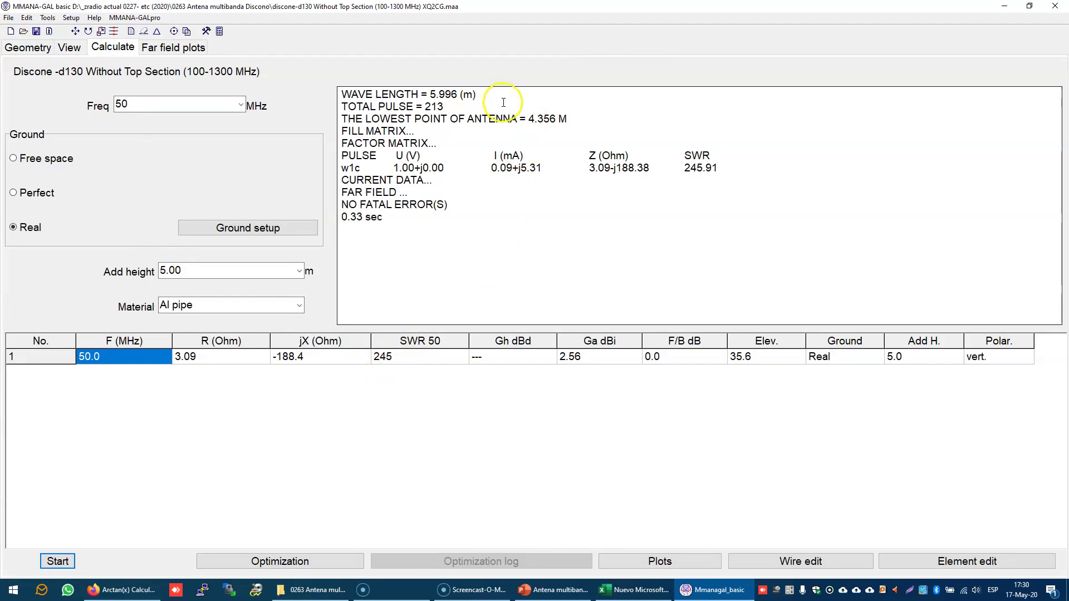
{"action": "left_click_drag", "start_coordinate": [465, 108], "coordinate": [536, 115]}
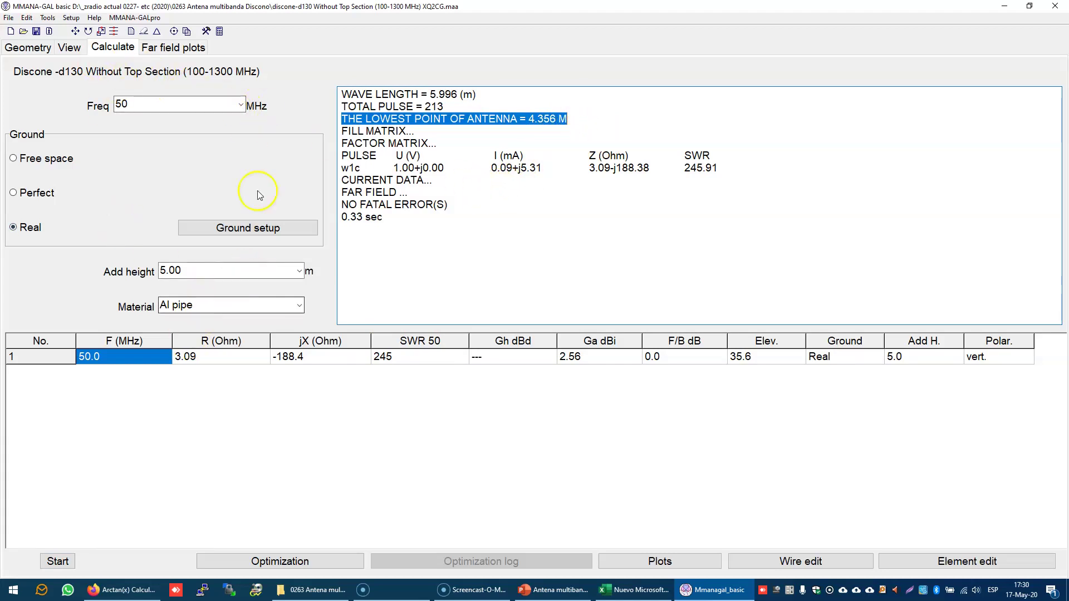
Set the frequency to 100 MHz and run the antenna calculation
{"action": "double_click", "coordinate": [149, 103]}
{"action": "type", "text": "100"}
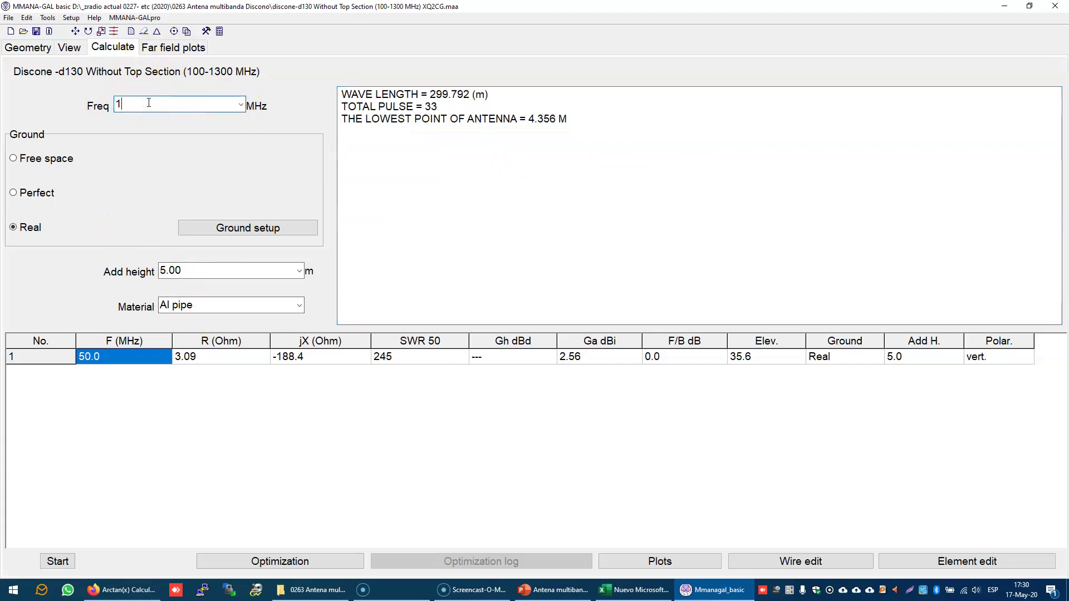
{"action": "left_click", "coordinate": [58, 561]}
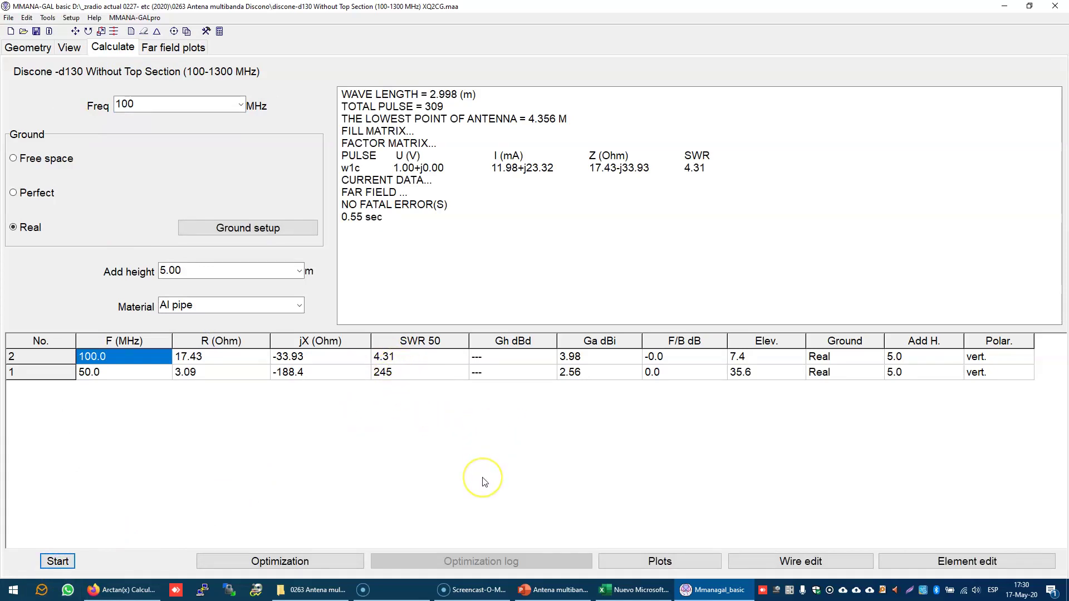
Switch to the Excel worksheet and enter 4.31 as the SWR for 50 MHz in cell B2
{"action": "left_click", "coordinate": [634, 589]}
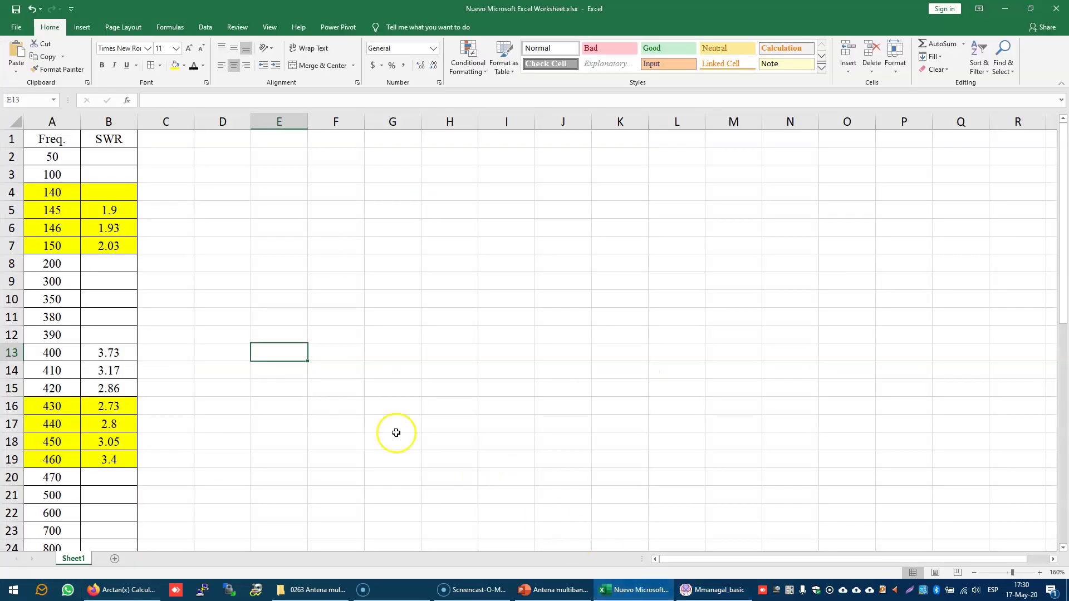
{"action": "left_click", "coordinate": [108, 162]}
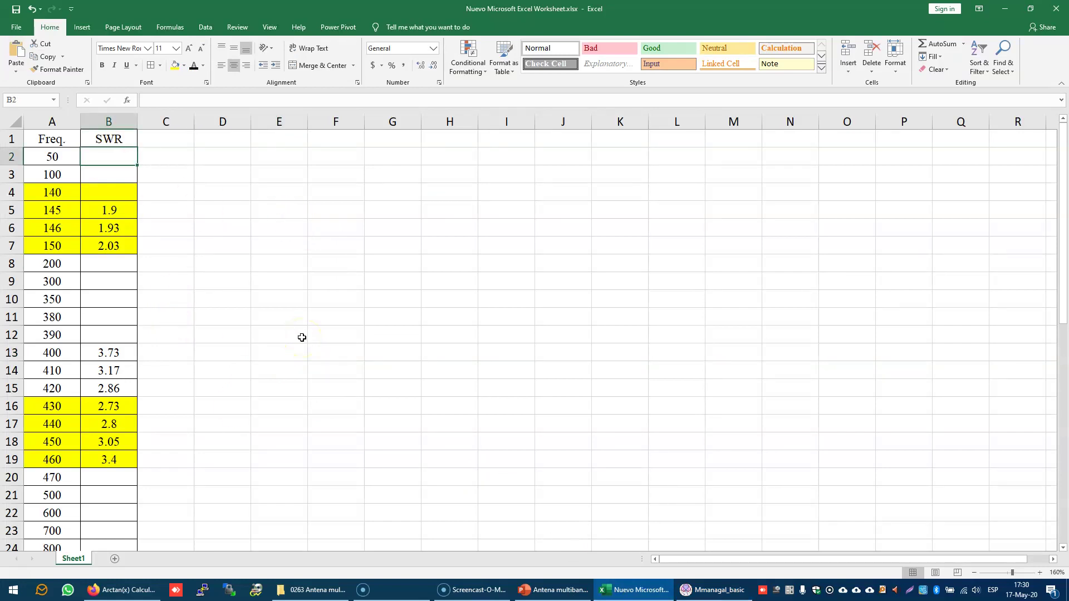
{"action": "key", "text": "alt+Tab"}
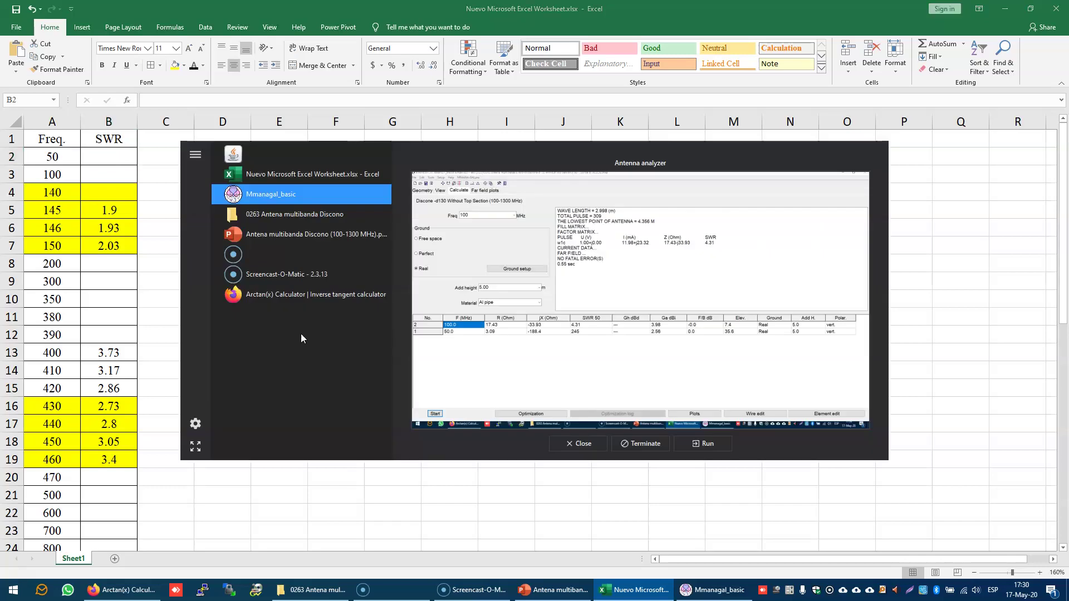
{"action": "key", "text": "alt+Tab"}
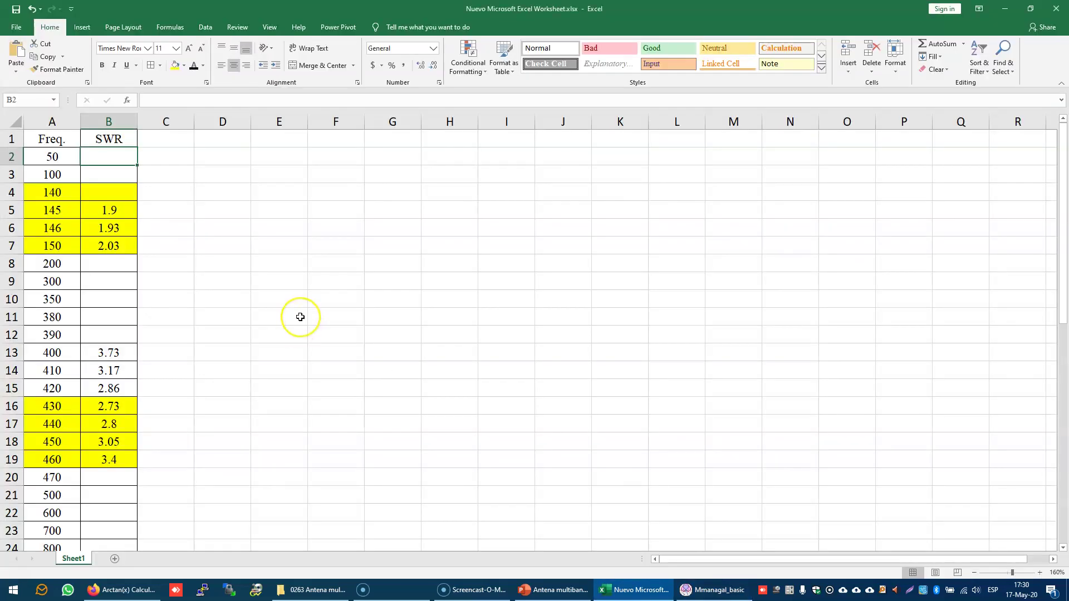
{"action": "type", "text": "4.31"}
{"action": "key", "text": "Return"}
{"action": "key", "text": "alt+Tab"}
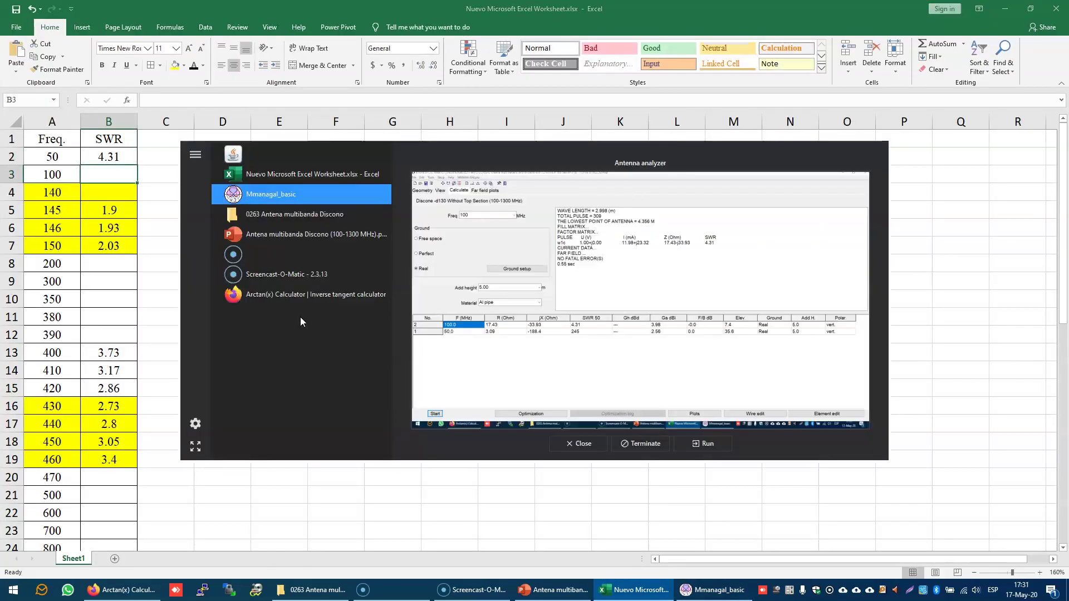
{"action": "key", "text": "alt+Tab"}
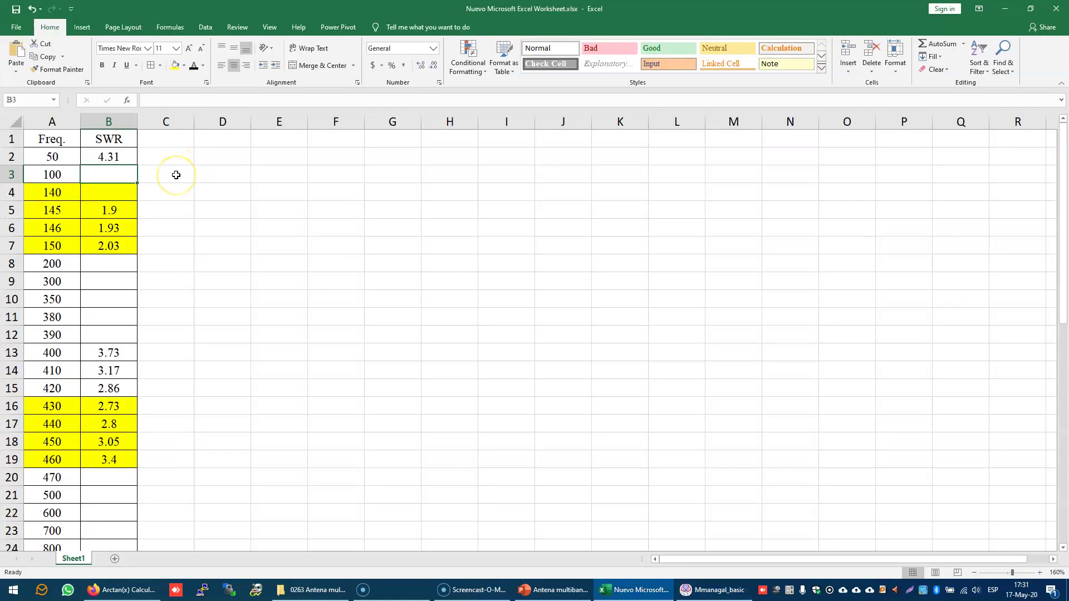
Clear the SWR entered for 50 MHz in cell B2
{"action": "key", "text": "Up"}
{"action": "type", "text": "0"}
{"action": "key", "text": "Return"}
{"action": "key", "text": "Up"}
{"action": "key", "text": "Delete"}
{"action": "key", "text": "Return"}
In the Excel worksheet, enter 4.31 as the SWR for 100 MHz in cell B3
{"action": "key", "text": "alt+Tab"}
{"action": "key", "text": "alt+Tab"}
{"action": "type", "text": "4.31"}
{"action": "key", "text": "Return"}
Switch back to MMANA-GAL, set the frequency to 140 MHz and run the antenna calculation
{"action": "key", "text": "alt+Tab"}
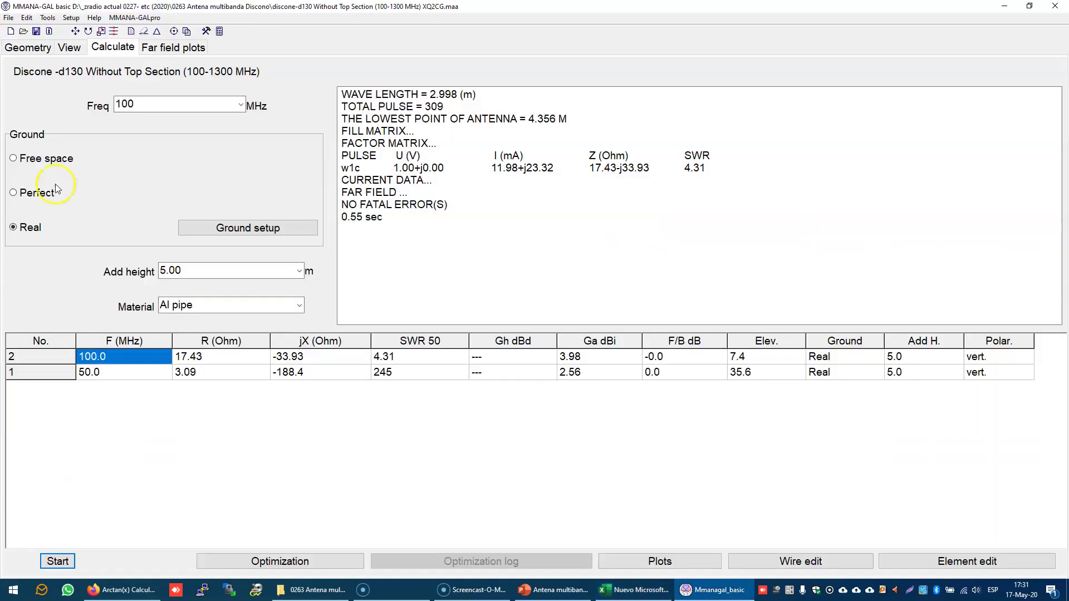
{"action": "double_click", "coordinate": [145, 105]}
{"action": "type", "text": "14"}
{"action": "key", "text": "Return"}
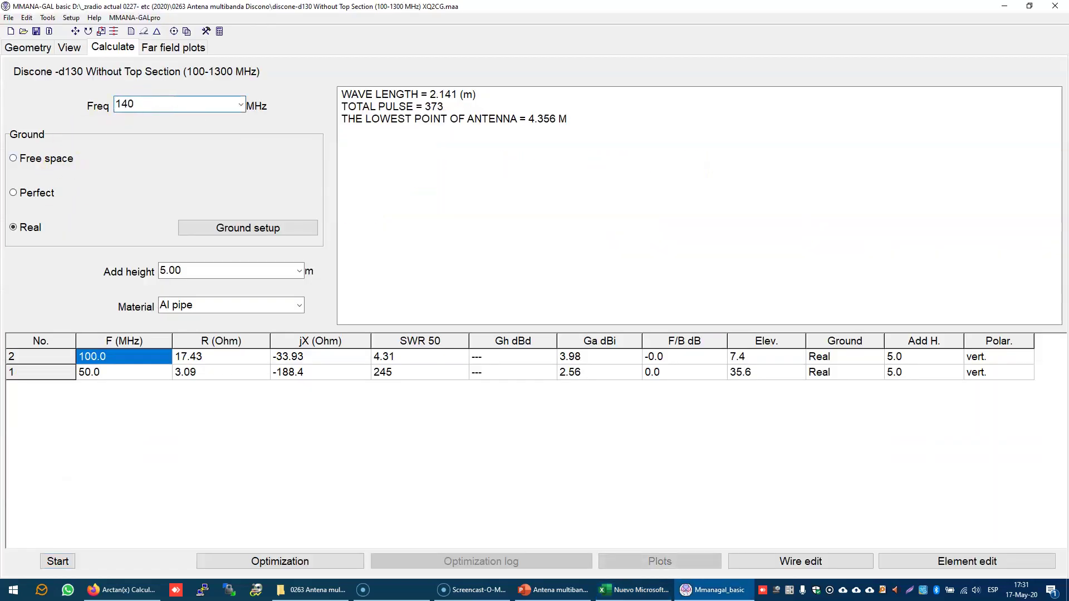
{"action": "left_click", "coordinate": [58, 562]}
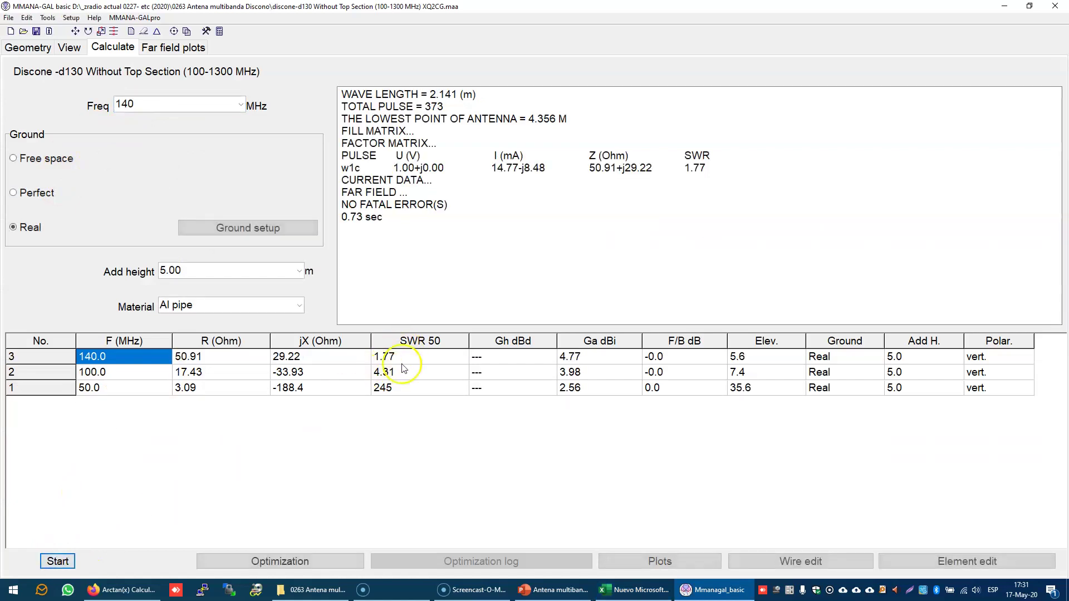
Switch to the Excel worksheet and enter 1.77 as the SWR for 140 MHz in cell B4
{"action": "key", "text": "alt+Tab"}
{"action": "type", "text": "1.77"}
{"action": "key", "text": "Return"}
Switch back to MMANA-GAL, set the frequency to 145 MHz and run the antenna calculation
{"action": "key", "text": "alt+Tab"}
{"action": "double_click", "coordinate": [160, 104]}
{"action": "type", "text": "14"}
{"action": "key", "text": "Return"}
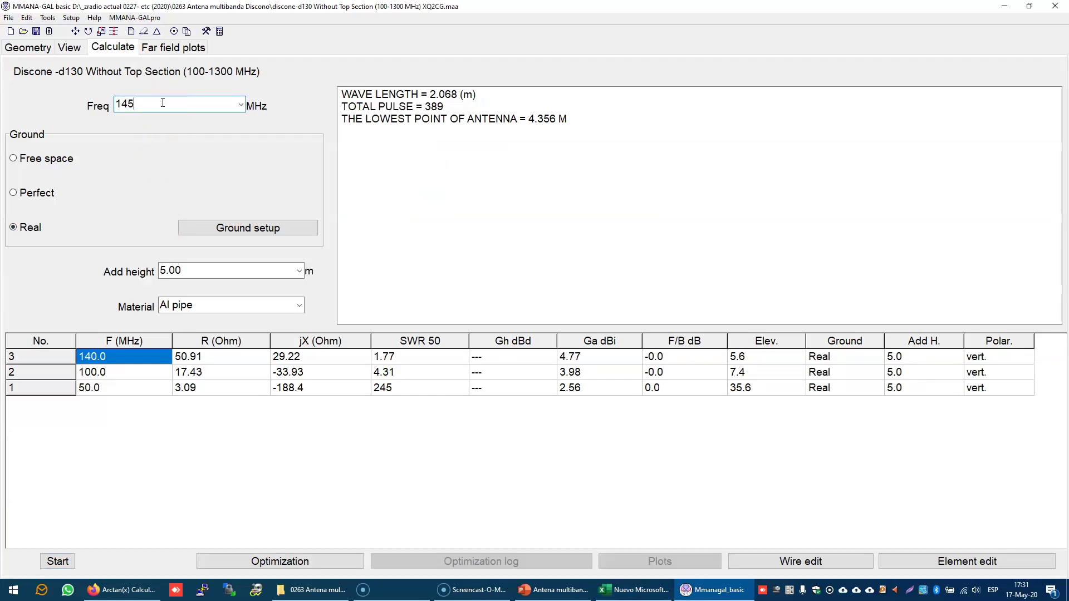
{"action": "left_click", "coordinate": [57, 561]}
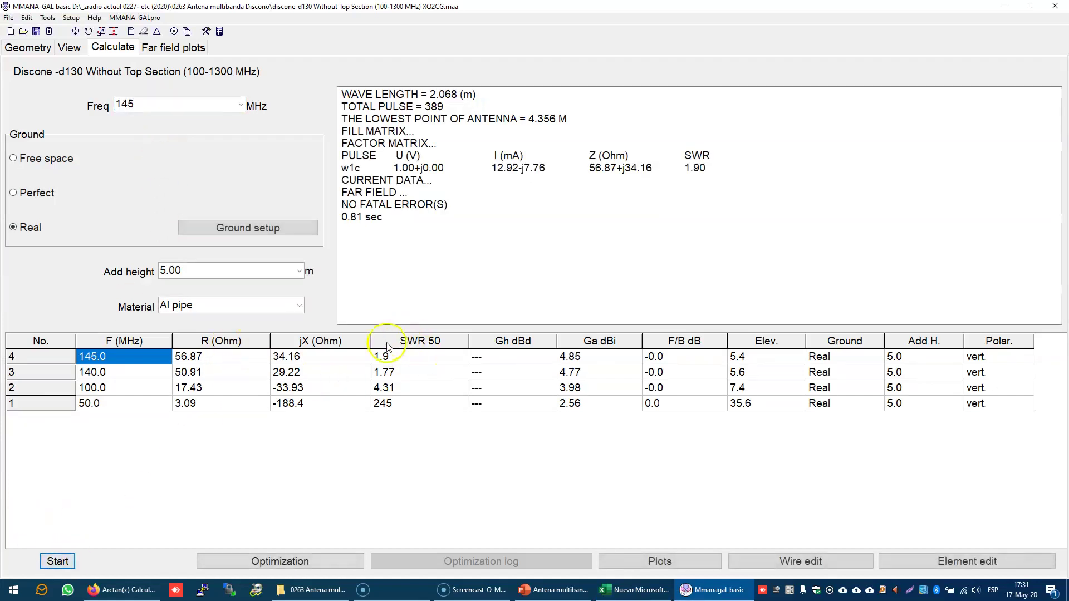
Switch to the Excel worksheet and compare the 145 MHz SWR with the table, reviewing the rows for higher frequencies
{"action": "key", "text": "alt+Tab"}
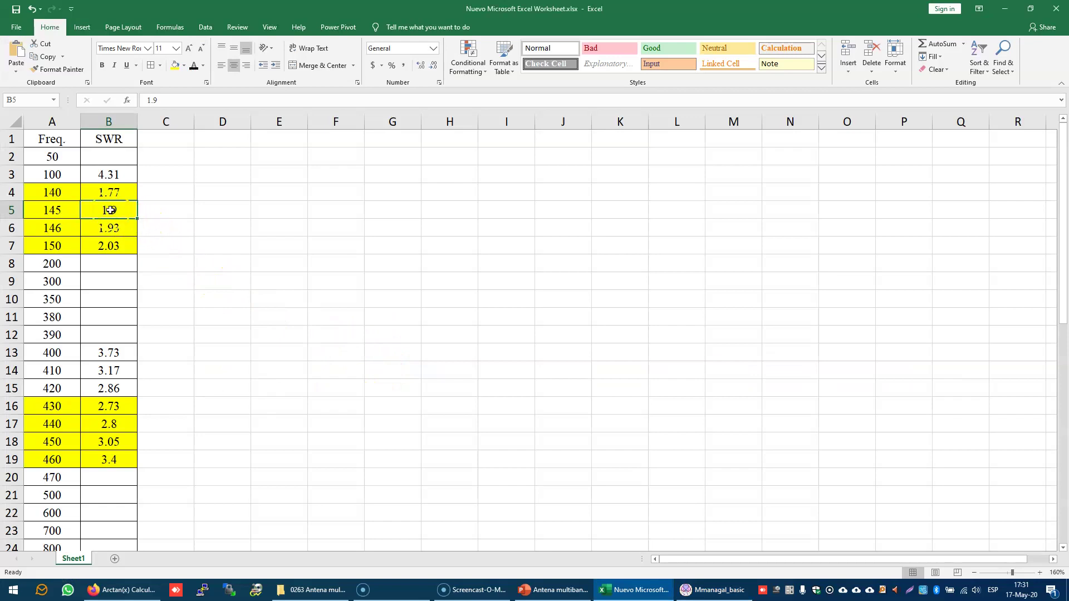
{"action": "scroll", "coordinate": [105, 292], "scroll_direction": "down", "scroll_amount": 8}
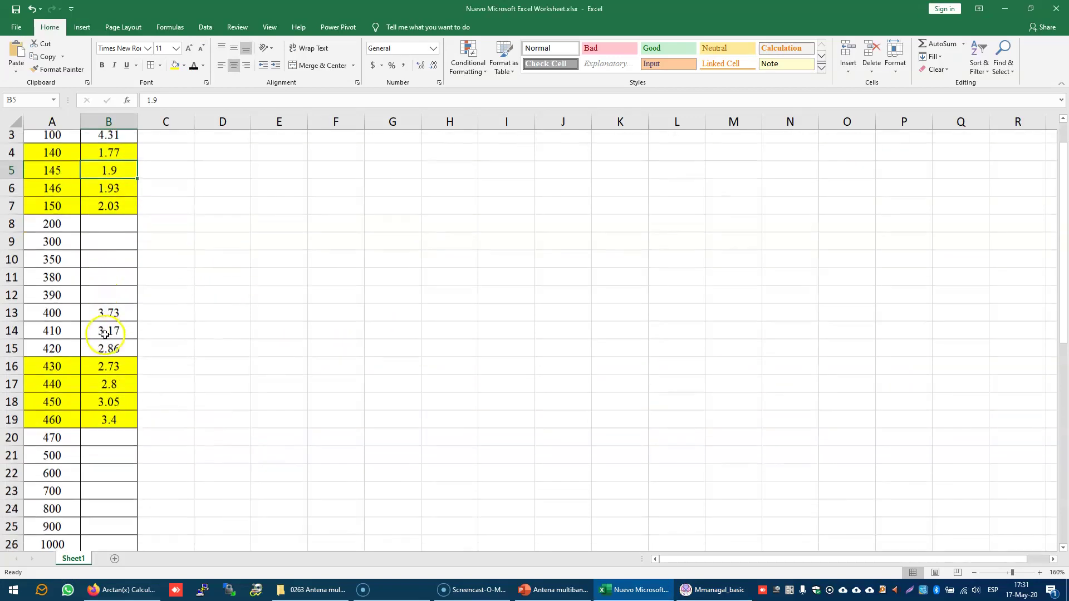
Delete the empty bordered rows 51 to 77 below the 3400 MHz entry and return to the start of the table
{"action": "scroll", "coordinate": [101, 357], "scroll_direction": "down", "scroll_amount": 5}
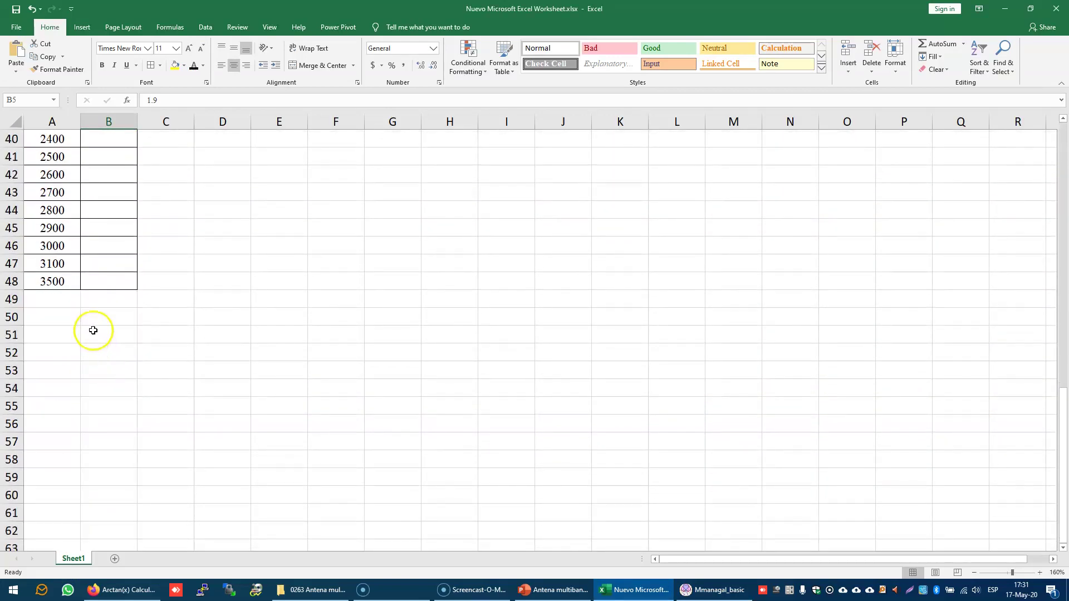
{"action": "scroll", "coordinate": [98, 341], "scroll_direction": "up", "scroll_amount": 13}
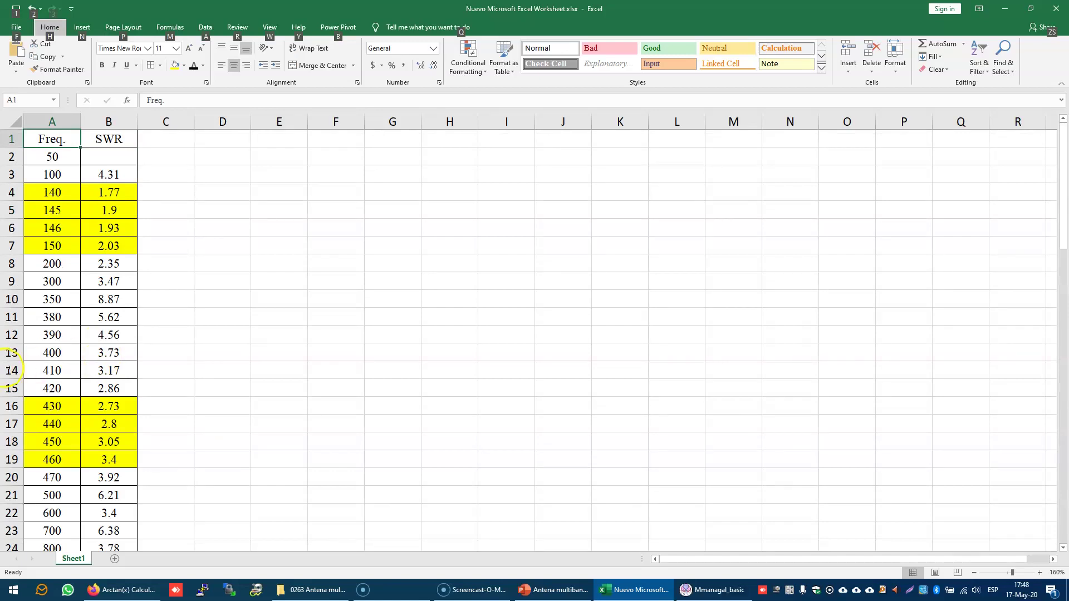
{"action": "scroll", "coordinate": [67, 355], "scroll_direction": "down", "scroll_amount": 12}
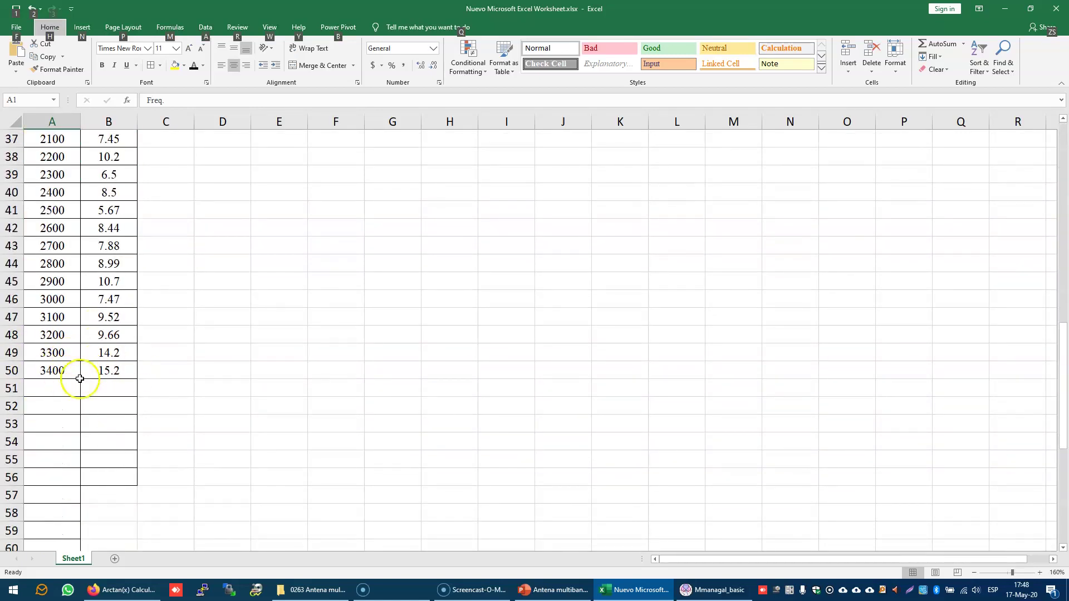
{"action": "left_click", "coordinate": [10, 389]}
{"action": "left_click_drag", "start_coordinate": [10, 388], "coordinate": [10, 517]}
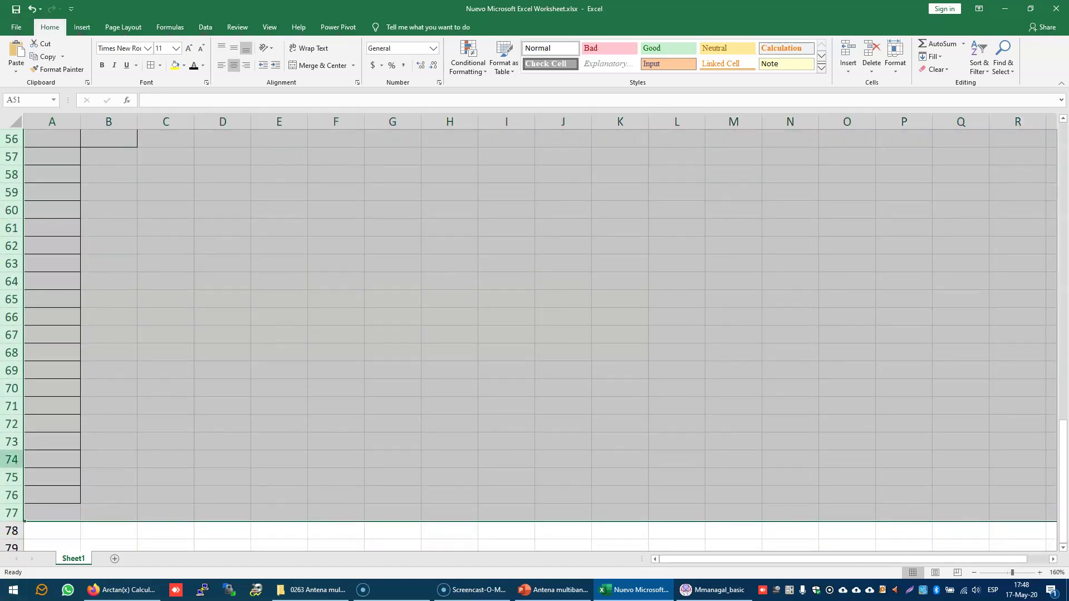
{"action": "right_click", "coordinate": [8, 430]}
{"action": "left_click", "coordinate": [37, 360]}
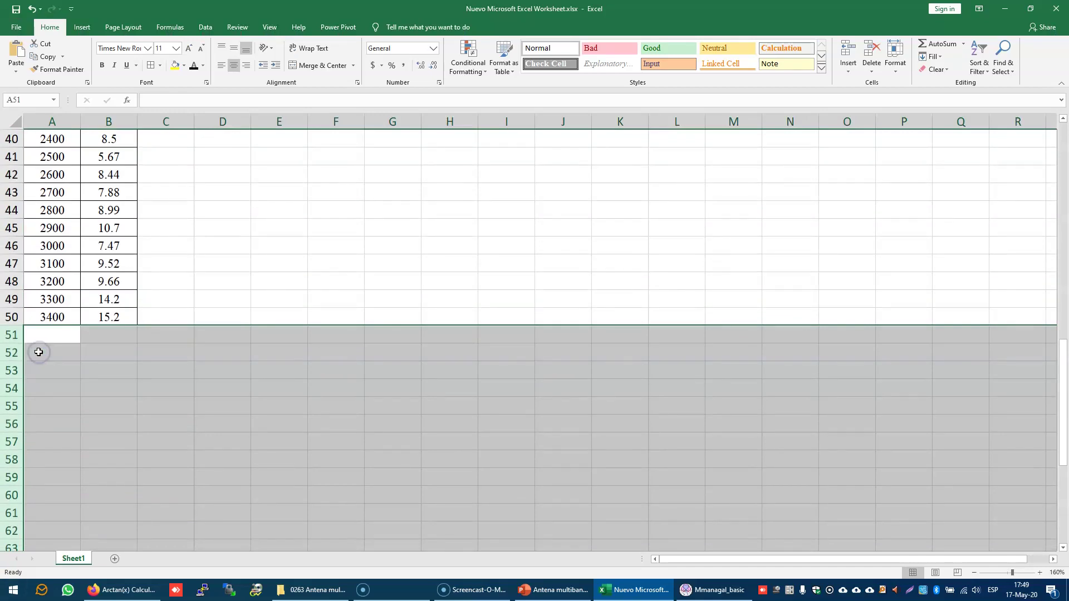
{"action": "left_click", "coordinate": [35, 351]}
{"action": "key", "text": "ctrl+Home"}
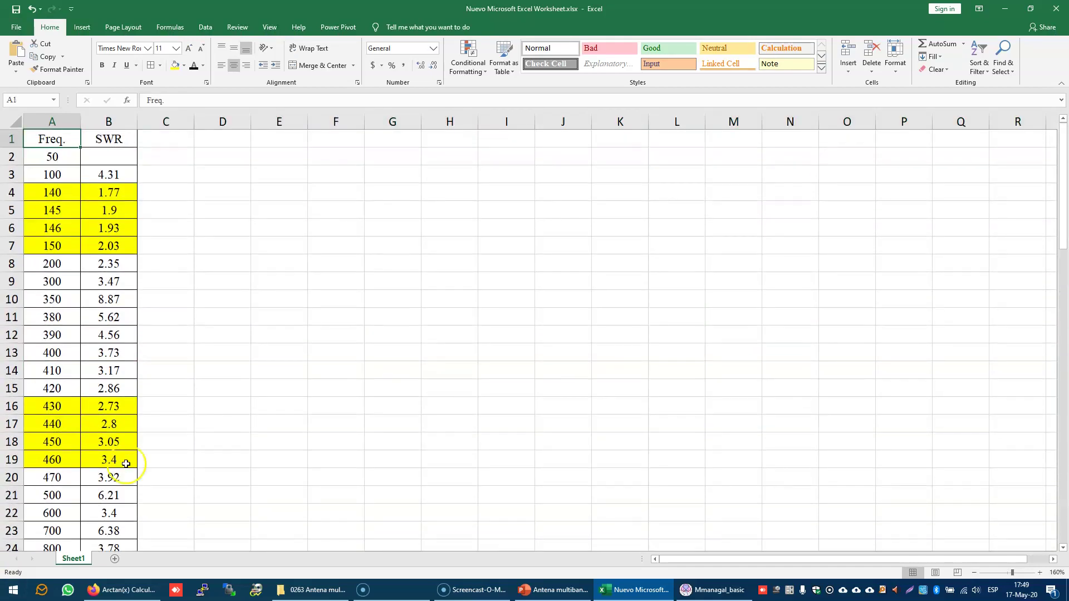
Switch to MMANA-GAL and examine the calculated results list from the 10000 MHz entry down to the 50 MHz entry
{"action": "left_click", "coordinate": [711, 590]}
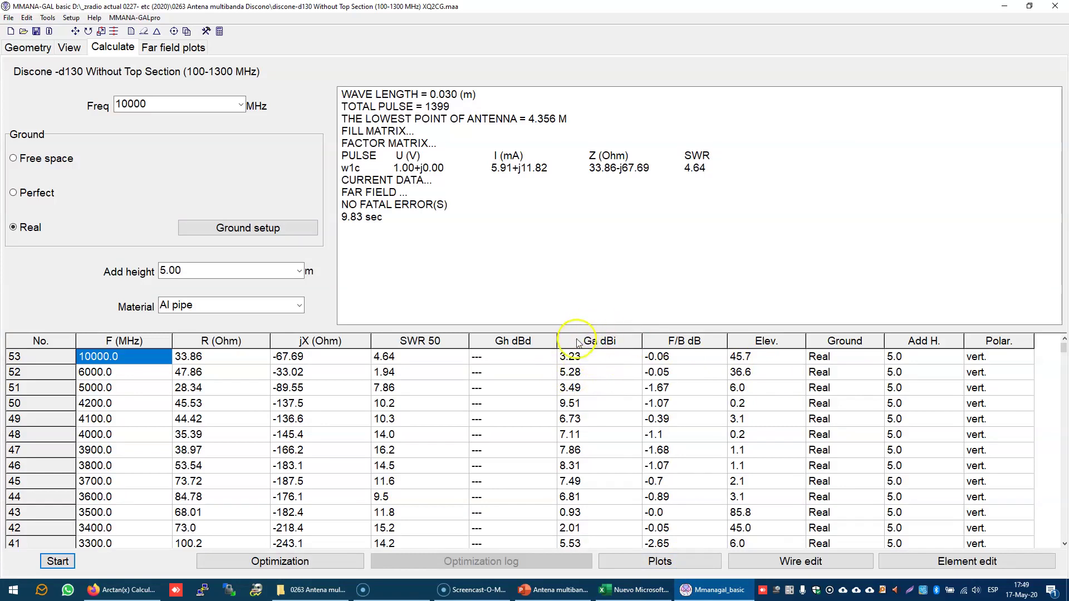
{"action": "left_click", "coordinate": [1064, 348]}
{"action": "left_click", "coordinate": [1063, 515]}
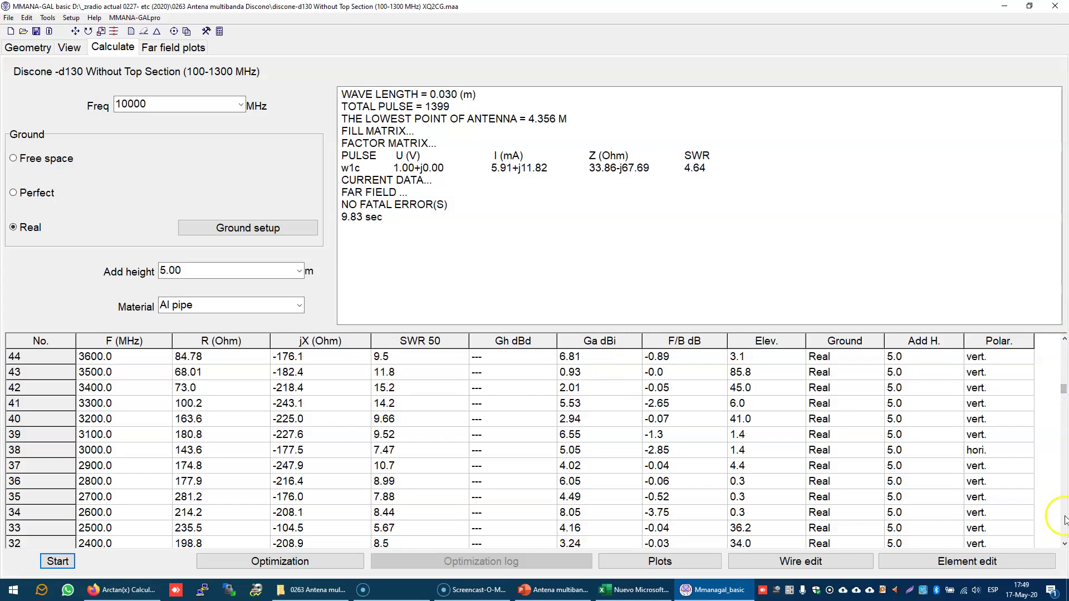
{"action": "left_click", "coordinate": [1065, 544]}
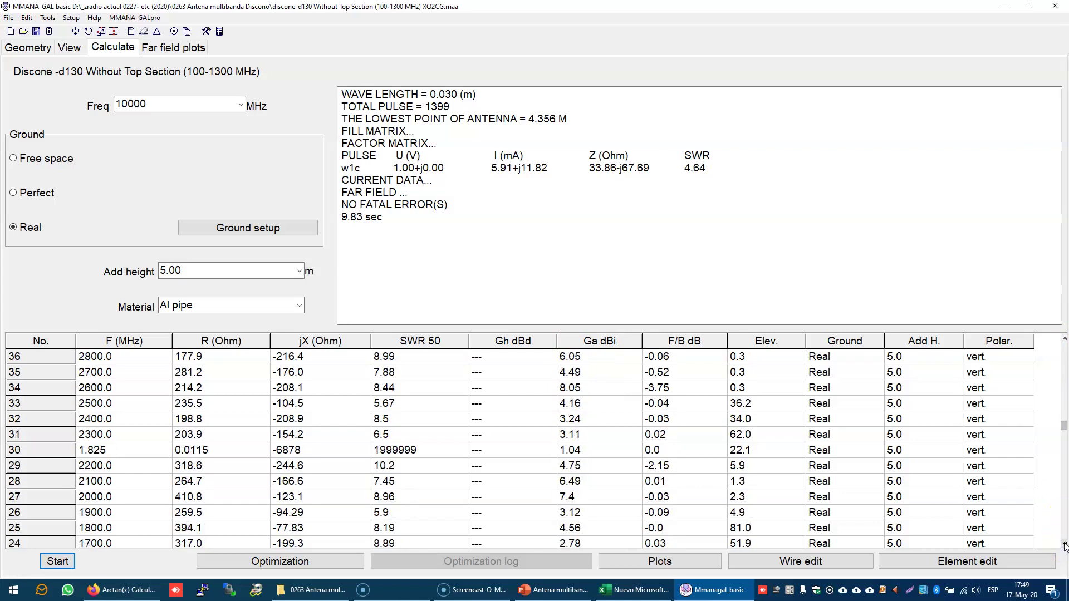
{"action": "left_click", "coordinate": [1064, 544]}
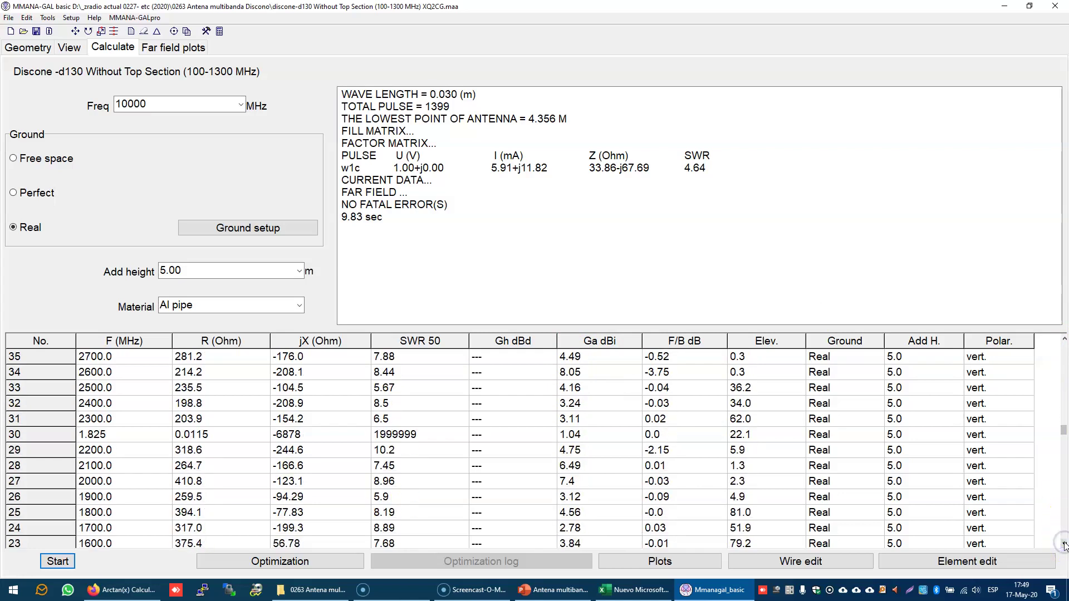
{"action": "left_click", "coordinate": [1065, 544]}
{"action": "left_click", "coordinate": [1065, 544]}
{"action": "left_click", "coordinate": [1064, 544]}
{"action": "left_click", "coordinate": [1065, 544]}
{"action": "left_click", "coordinate": [1065, 544]}
{"action": "left_click", "coordinate": [1065, 544]}
{"action": "left_click", "coordinate": [1065, 544]}
{"action": "left_click", "coordinate": [1065, 544]}
{"action": "left_click", "coordinate": [1065, 544]}
{"action": "left_click", "coordinate": [1065, 544]}
{"action": "left_click", "coordinate": [1065, 545]}
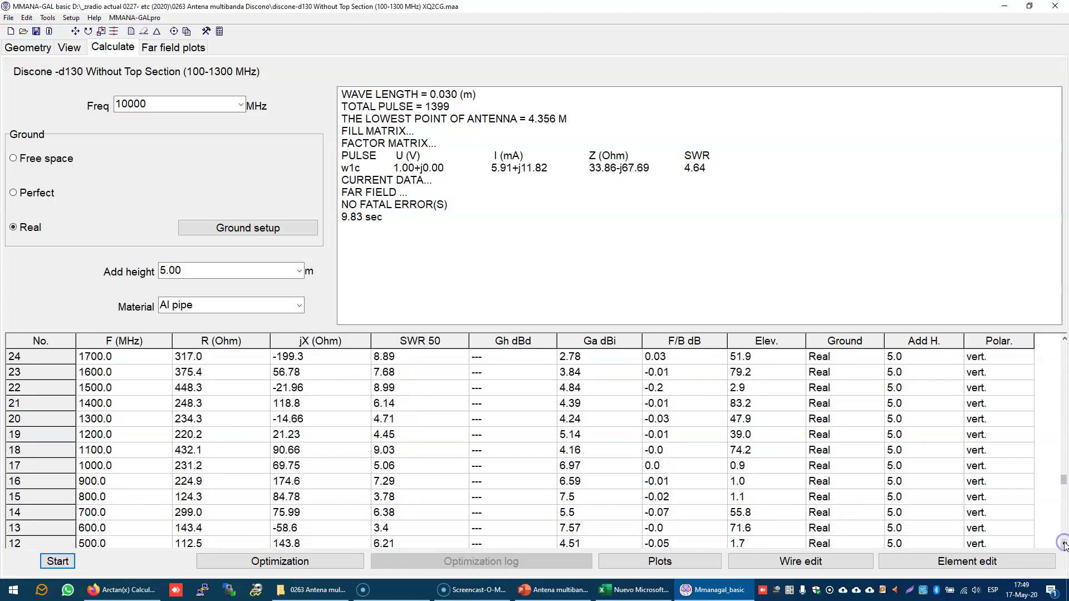
{"action": "left_click", "coordinate": [1065, 544]}
{"action": "left_click", "coordinate": [1065, 544]}
{"action": "left_click", "coordinate": [1064, 544]}
{"action": "left_click", "coordinate": [1065, 544]}
{"action": "left_click", "coordinate": [1065, 544]}
{"action": "left_click", "coordinate": [1065, 544]}
{"action": "left_click", "coordinate": [1065, 544]}
{"action": "left_click", "coordinate": [1065, 544]}
{"action": "left_click", "coordinate": [1065, 544]}
{"action": "left_click", "coordinate": [1064, 544]}
{"action": "left_click", "coordinate": [1065, 544]}
{"action": "left_click", "coordinate": [1065, 544]}
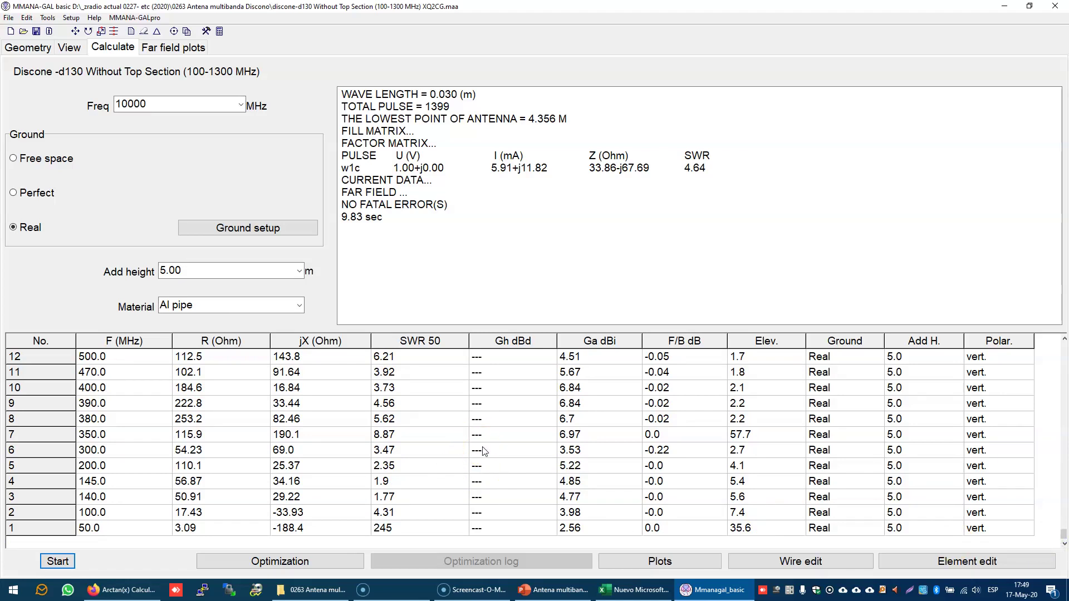
Switch to the Excel worksheet and insert a scatter chart with smooth lines and markers from cells A1:B7
{"action": "key", "text": "alt+Tab"}
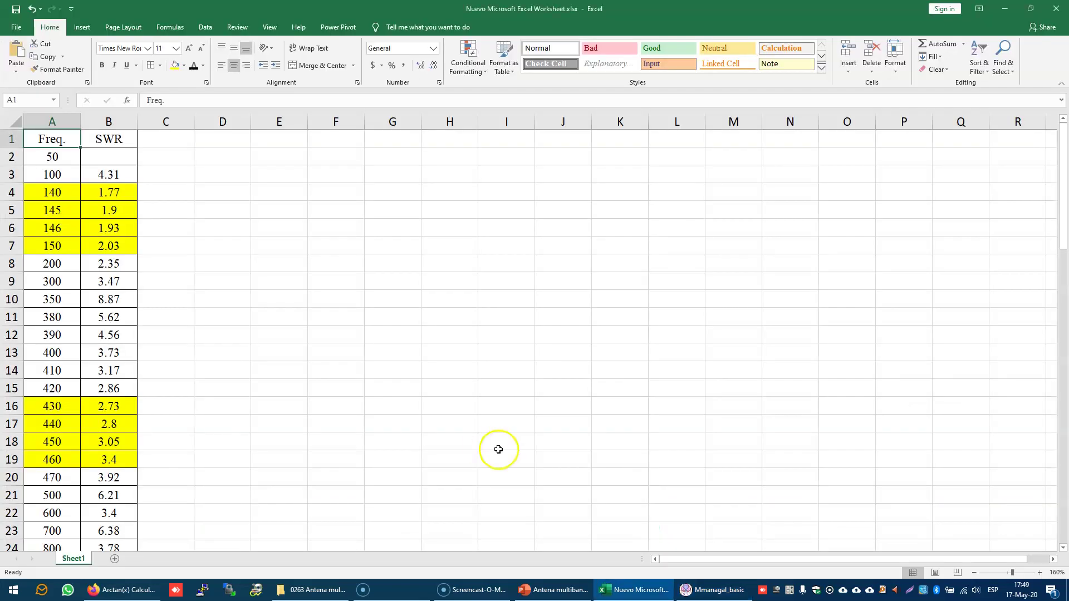
{"action": "key", "text": "shift+Right"}
{"action": "key", "text": "shift+Down"}
{"action": "key", "text": "shift+Down"}
{"action": "key", "text": "shift+Down"}
{"action": "key", "text": "shift+Down"}
{"action": "key", "text": "shift+Down"}
{"action": "key", "text": "shift+Down"}
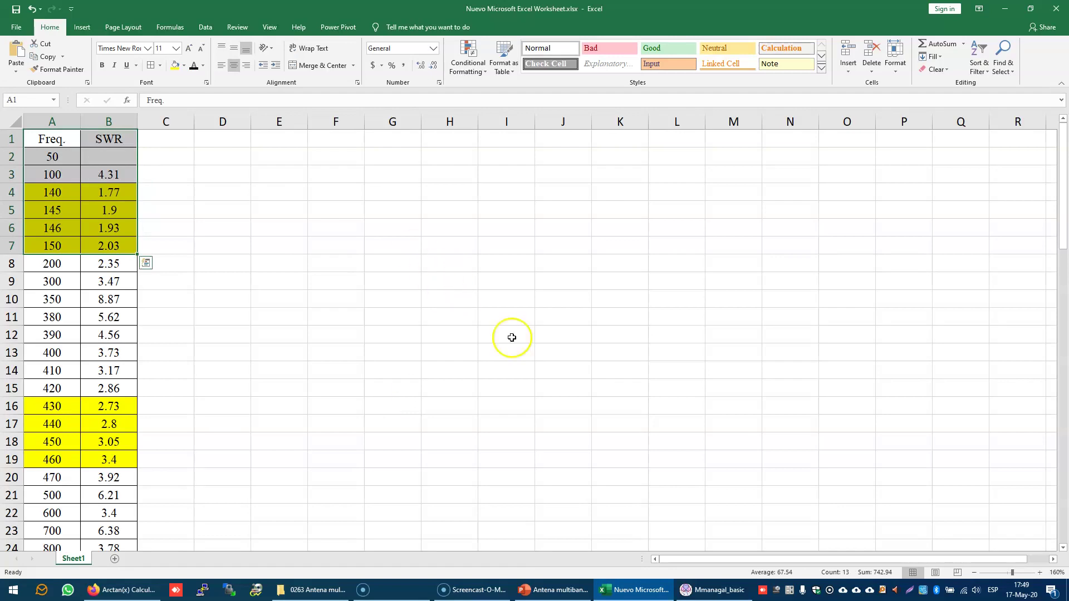
{"action": "left_click", "coordinate": [82, 26]}
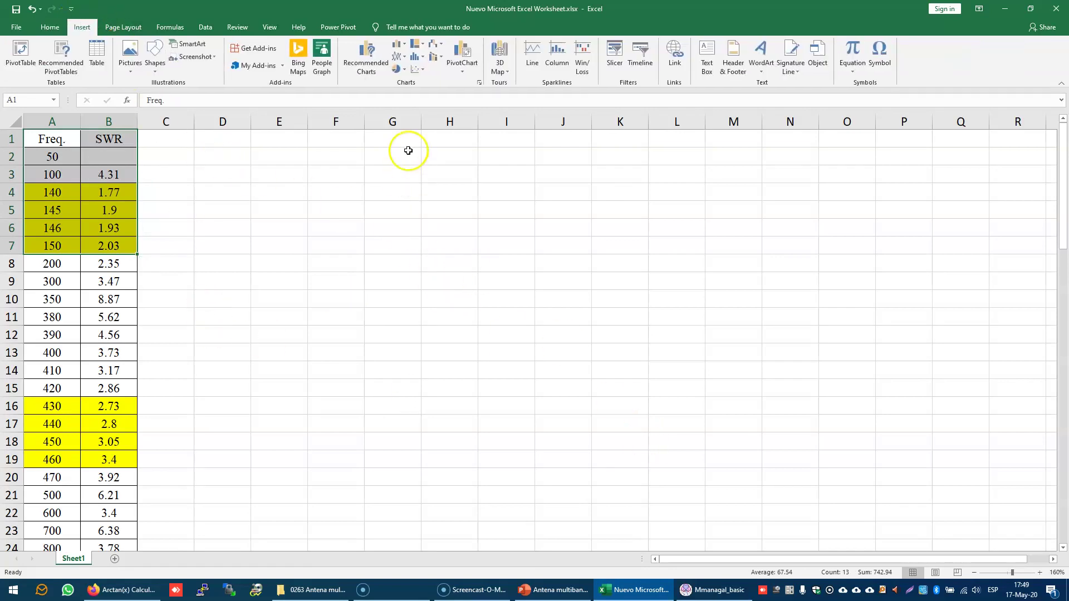
{"action": "left_click", "coordinate": [416, 69]}
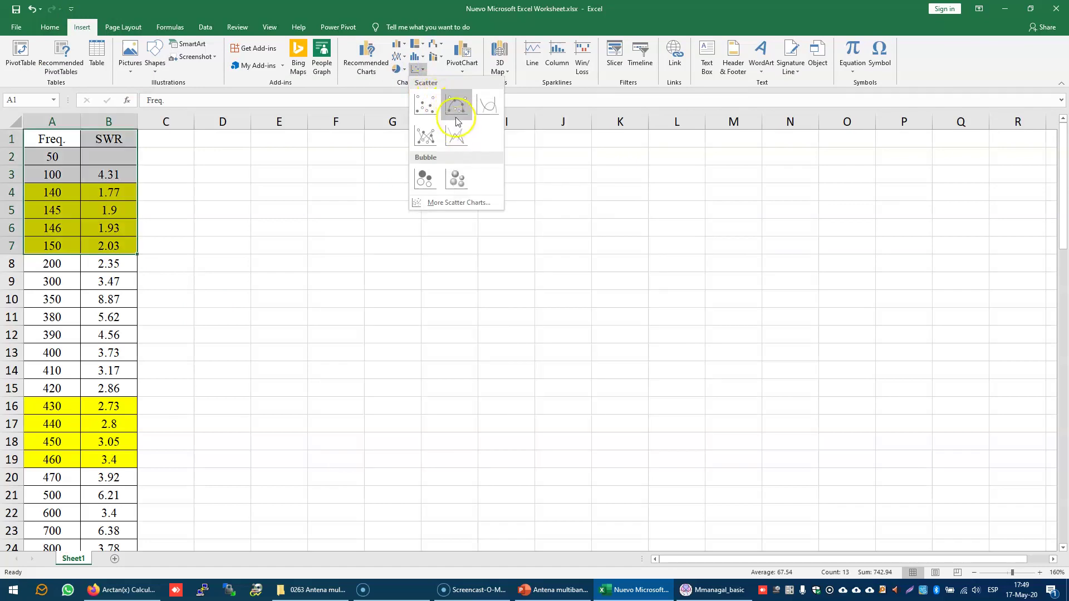
{"action": "left_click", "coordinate": [456, 105]}
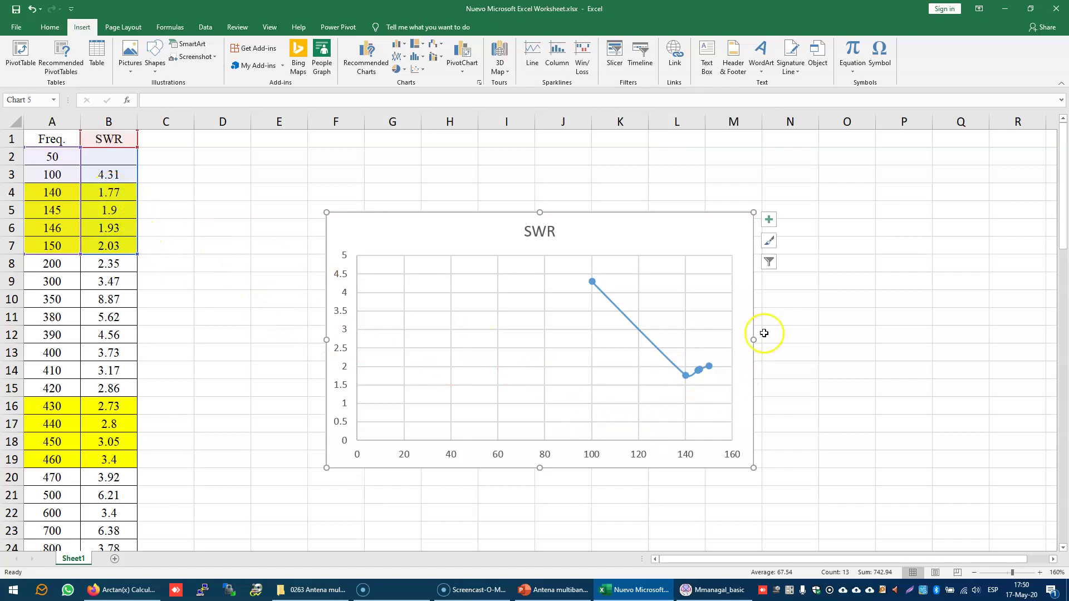
Extend the SWR chart's data range in stages to row 19, row 25 and finally row 50, covering frequencies up to 3400 MHz
{"action": "left_click_drag", "start_coordinate": [138, 259], "coordinate": [118, 470]}
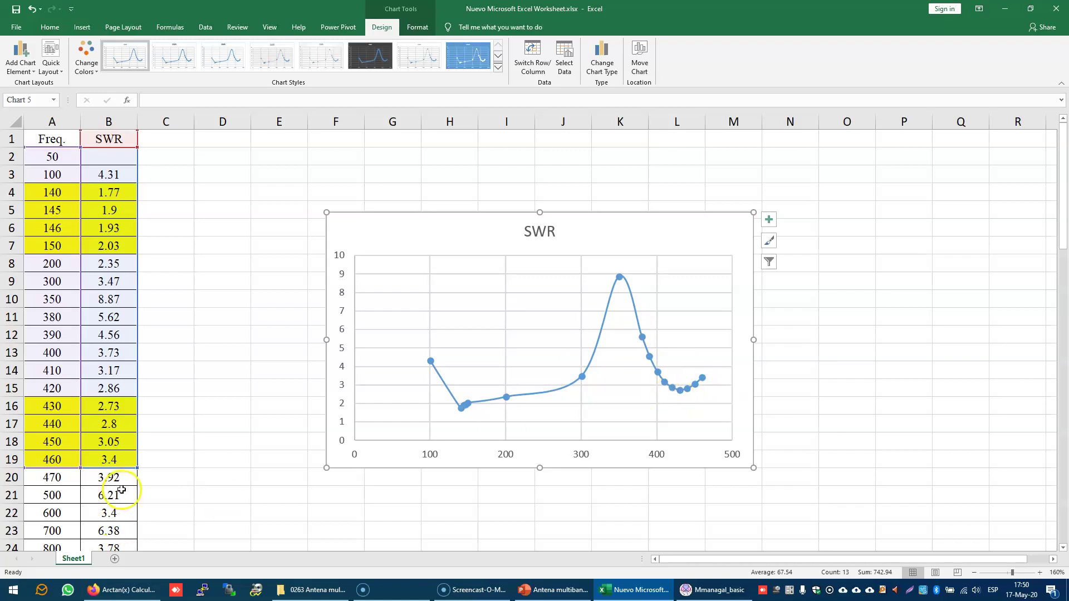
{"action": "scroll", "coordinate": [146, 415], "scroll_direction": "down", "scroll_amount": 1}
{"action": "left_click_drag", "start_coordinate": [141, 414], "coordinate": [128, 524]}
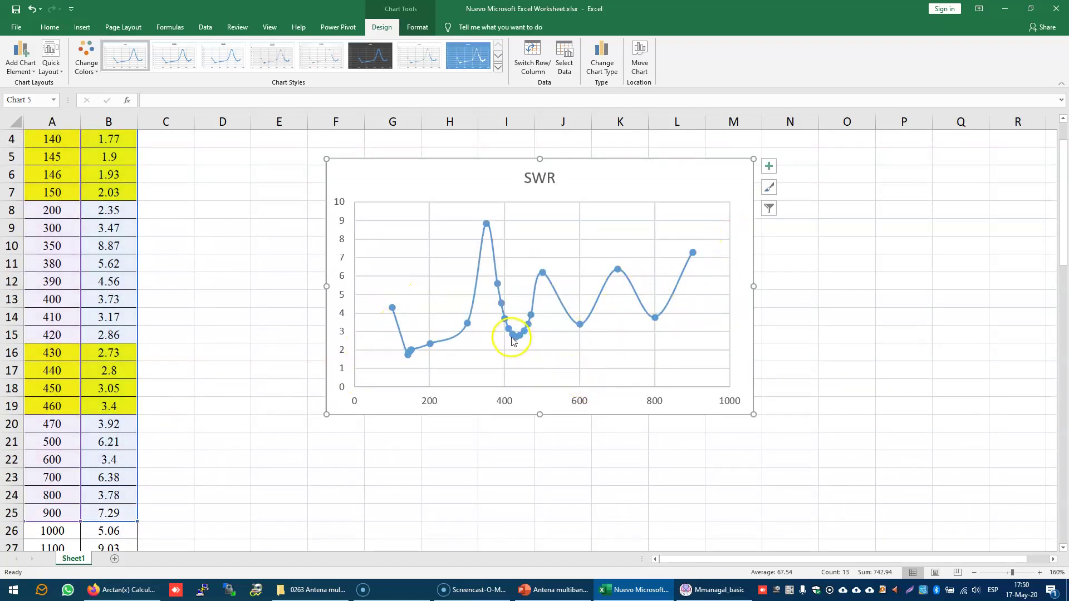
{"action": "scroll", "coordinate": [507, 332], "scroll_direction": "down", "scroll_amount": 4}
{"action": "left_click_drag", "start_coordinate": [139, 306], "coordinate": [141, 348]}
{"action": "scroll", "coordinate": [505, 344], "scroll_direction": "up", "scroll_amount": 8}
{"action": "scroll", "coordinate": [505, 344], "scroll_direction": "up", "scroll_amount": 5}
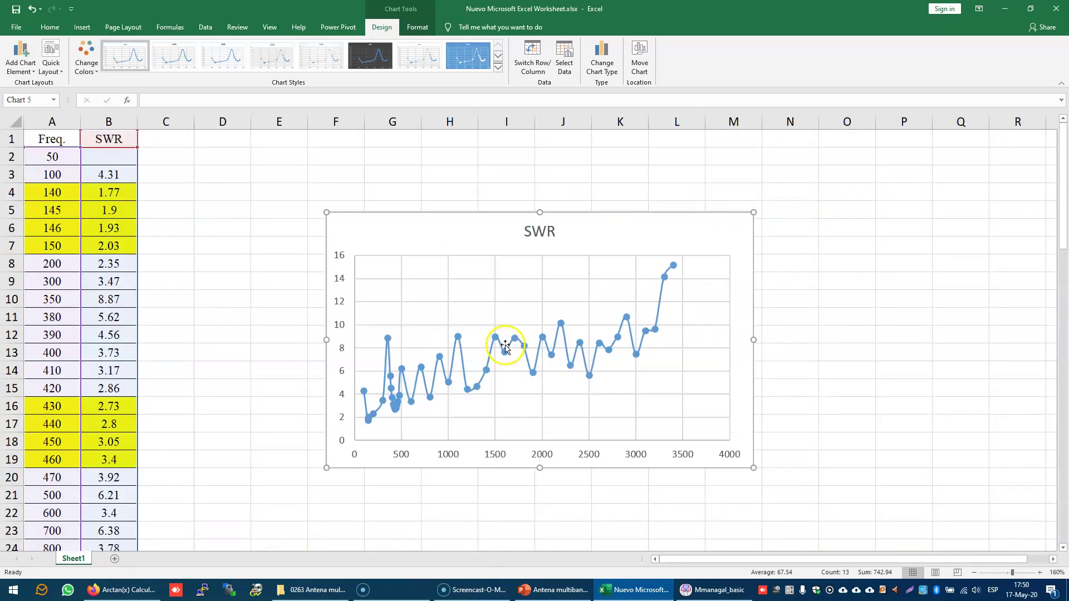
{"action": "left_click", "coordinate": [914, 339]}
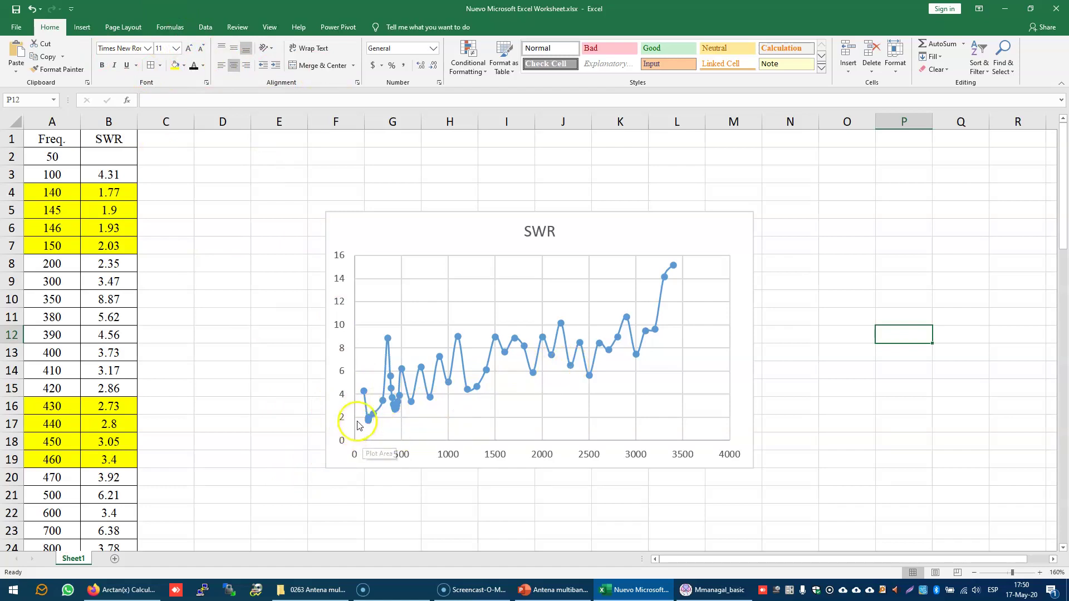
Draw a straight horizontal line across the SWR chart's plot area at an SWR of about 3
{"action": "mouse_move", "coordinate": [369, 400]}
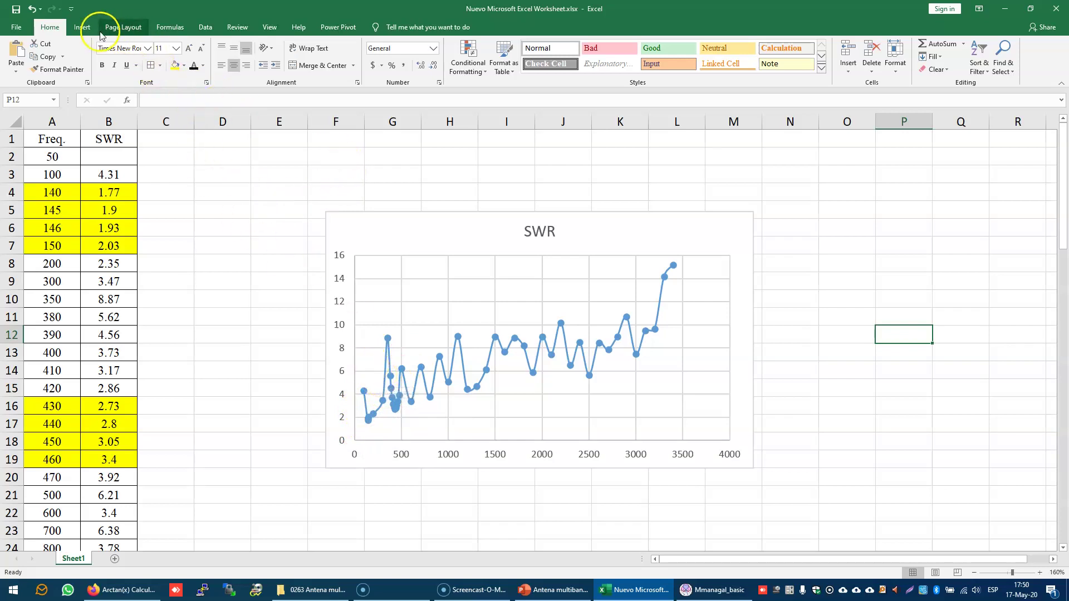
{"action": "left_click", "coordinate": [83, 27]}
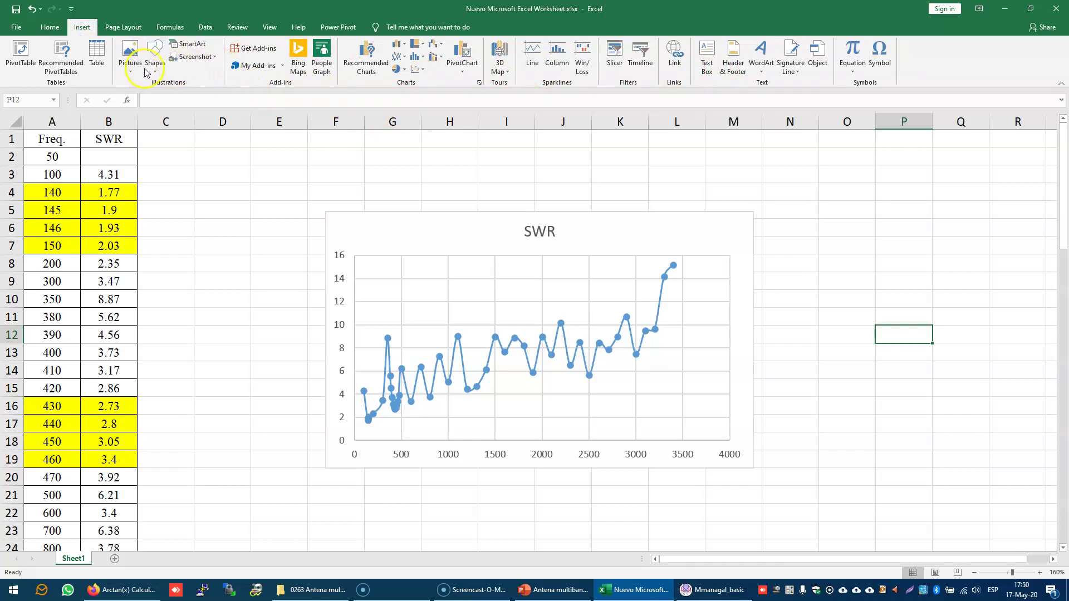
{"action": "left_click", "coordinate": [155, 52]}
{"action": "left_click", "coordinate": [168, 94]}
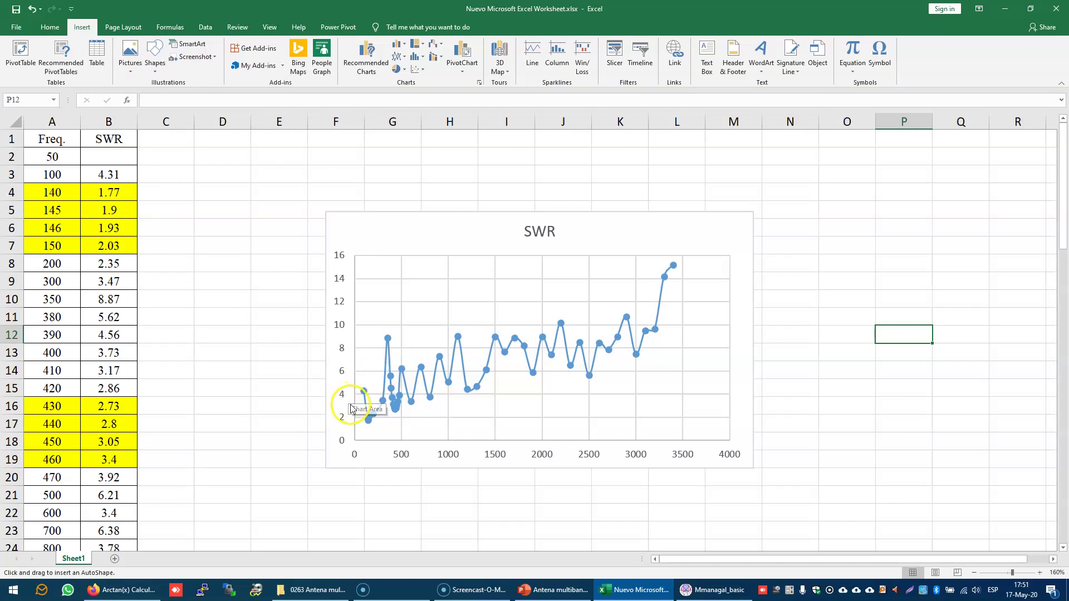
{"action": "left_click_drag", "start_coordinate": [354, 405], "coordinate": [733, 405]}
{"action": "left_click", "coordinate": [847, 388]}
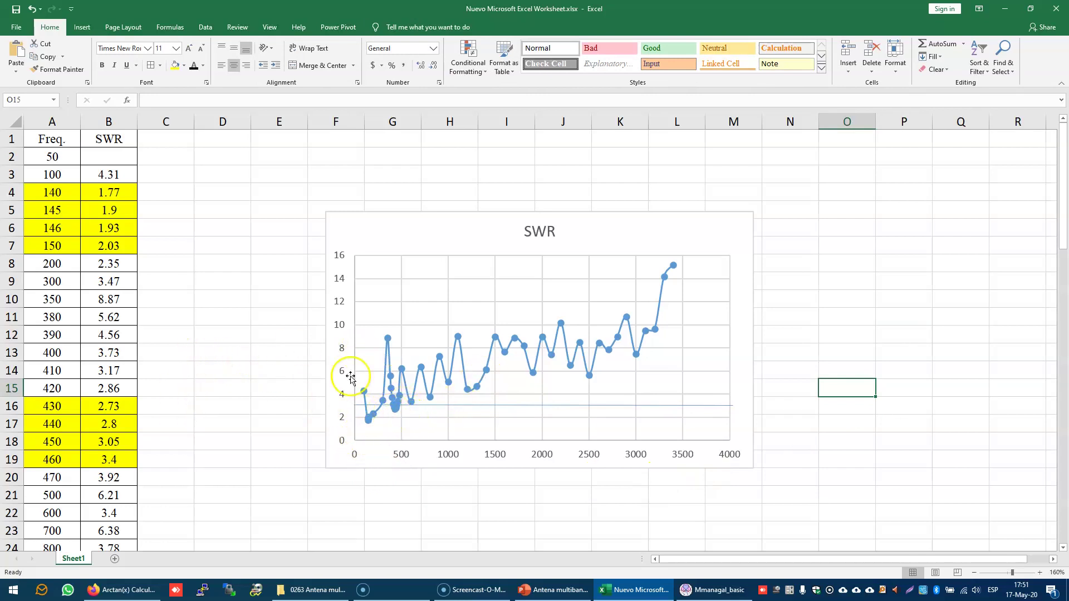
Shorten the chart's data range to row 20 (470 MHz) and realign the horizontal line with the SWR value of 3
{"action": "left_click", "coordinate": [418, 236]}
{"action": "scroll", "coordinate": [226, 382], "scroll_direction": "down", "scroll_amount": 13}
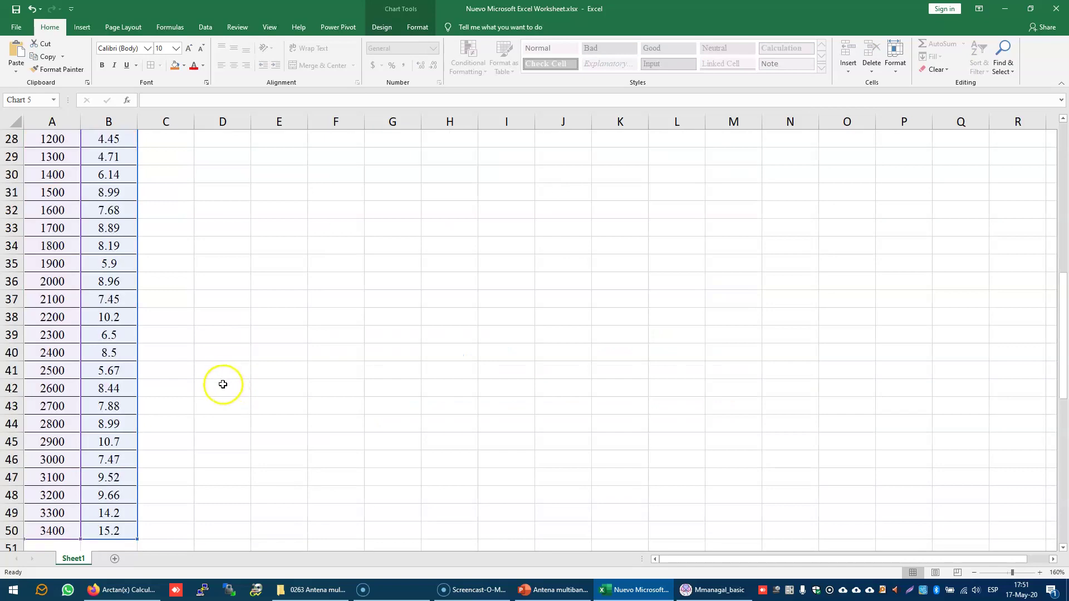
{"action": "left_click_drag", "start_coordinate": [138, 325], "coordinate": [122, 355]}
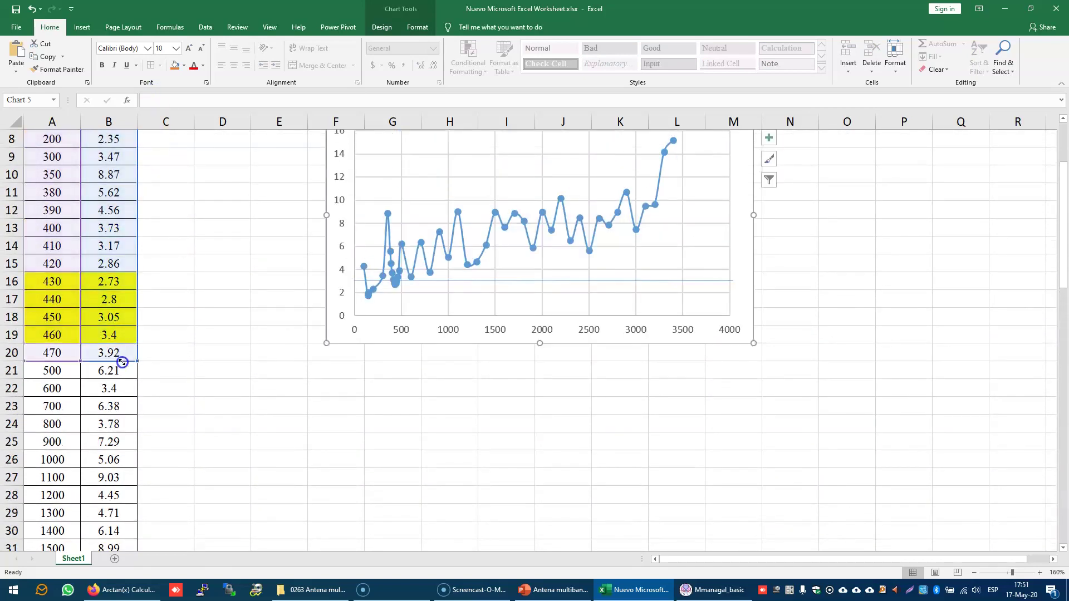
{"action": "scroll", "coordinate": [301, 404], "scroll_direction": "up", "scroll_amount": 2}
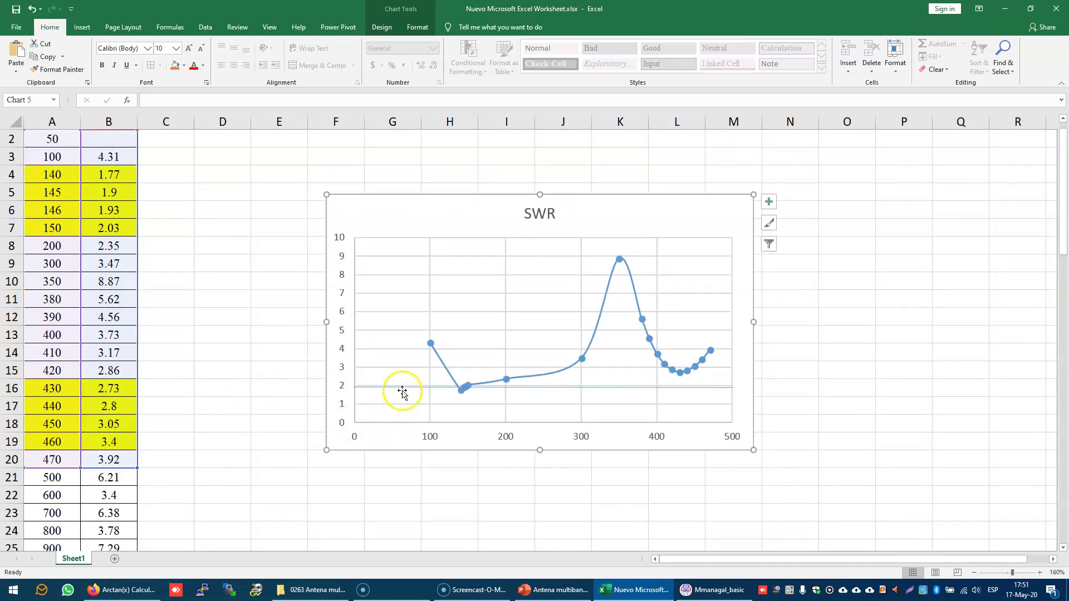
{"action": "left_click", "coordinate": [426, 387]}
{"action": "left_click_drag", "start_coordinate": [574, 385], "coordinate": [573, 367]}
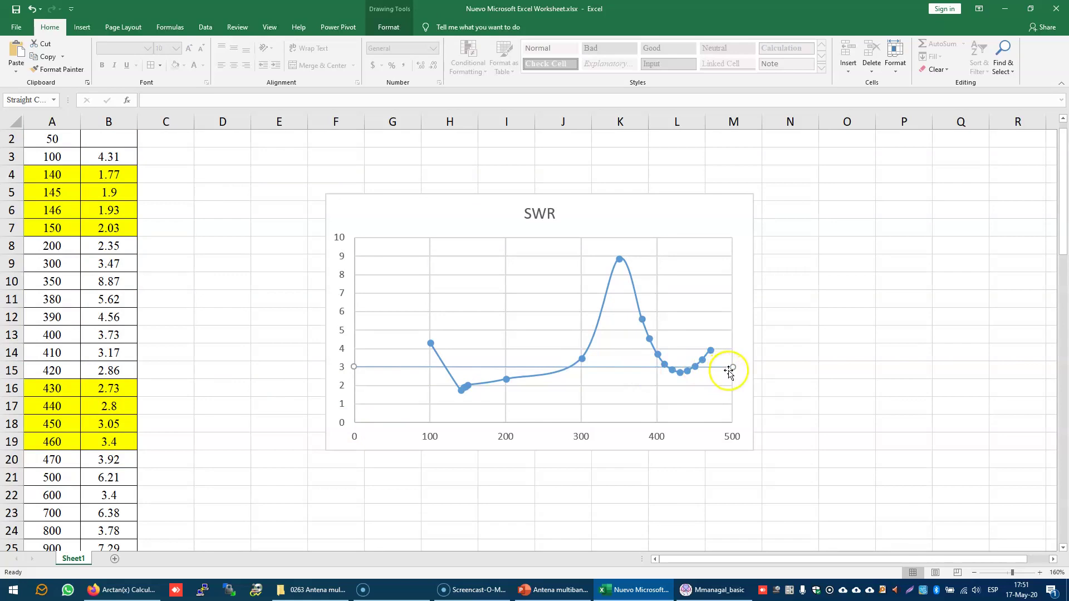